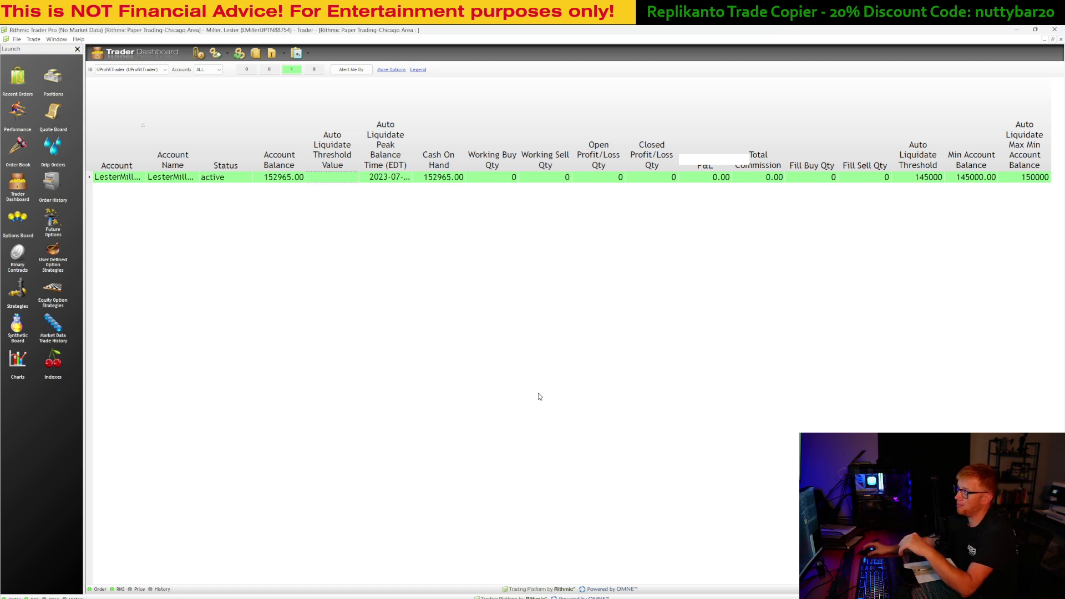
Step: Select and then deselect the paper account row to review its 152965.00 balance and auto-liquidate columns
{"action": "left_click", "coordinate": [208, 183]}
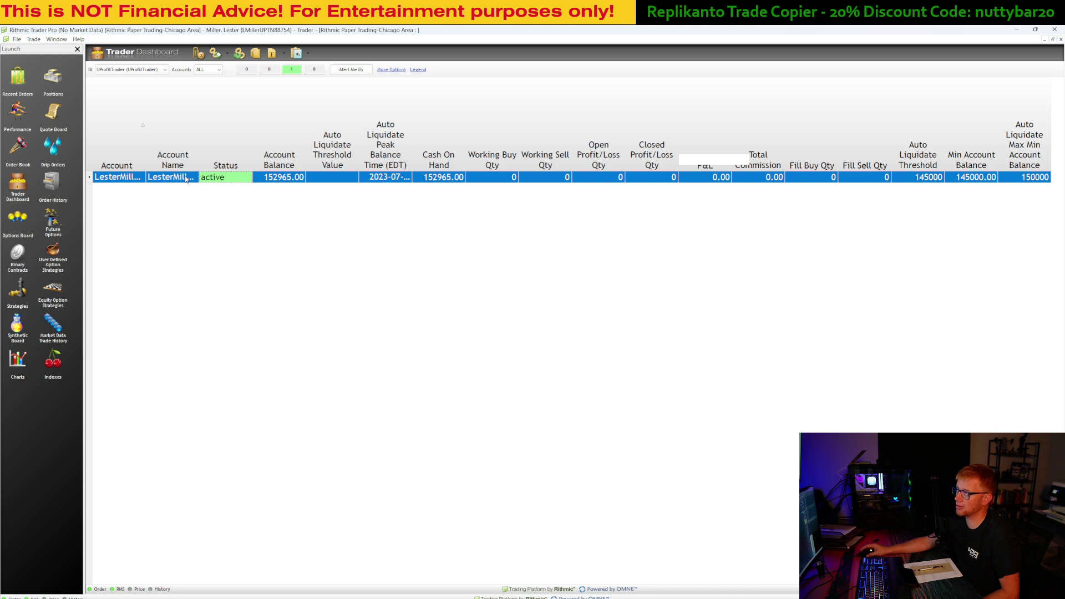
{"action": "left_click", "coordinate": [316, 226]}
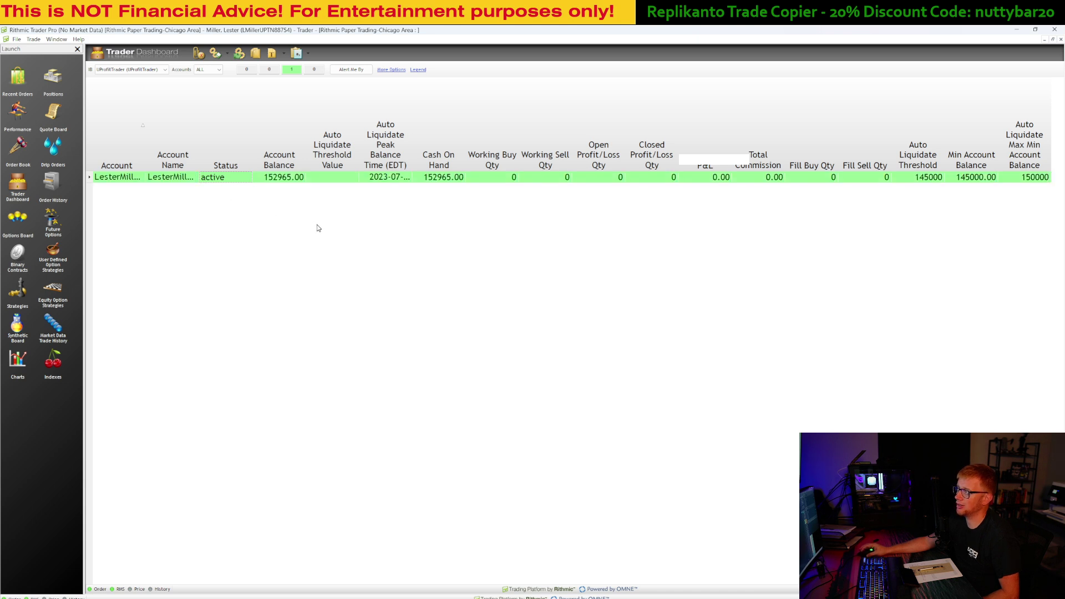
Step: Uncheck Min Account Balance in the dashboard's Add/Remove Columns list and confirm
{"action": "right_click", "coordinate": [437, 163]}
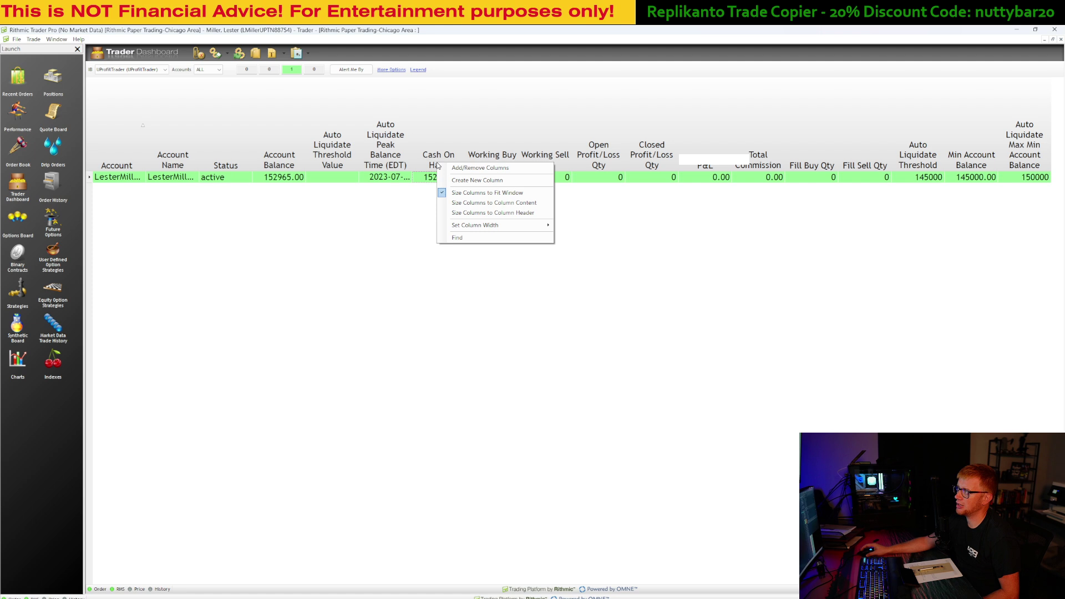
{"action": "left_click", "coordinate": [472, 168]}
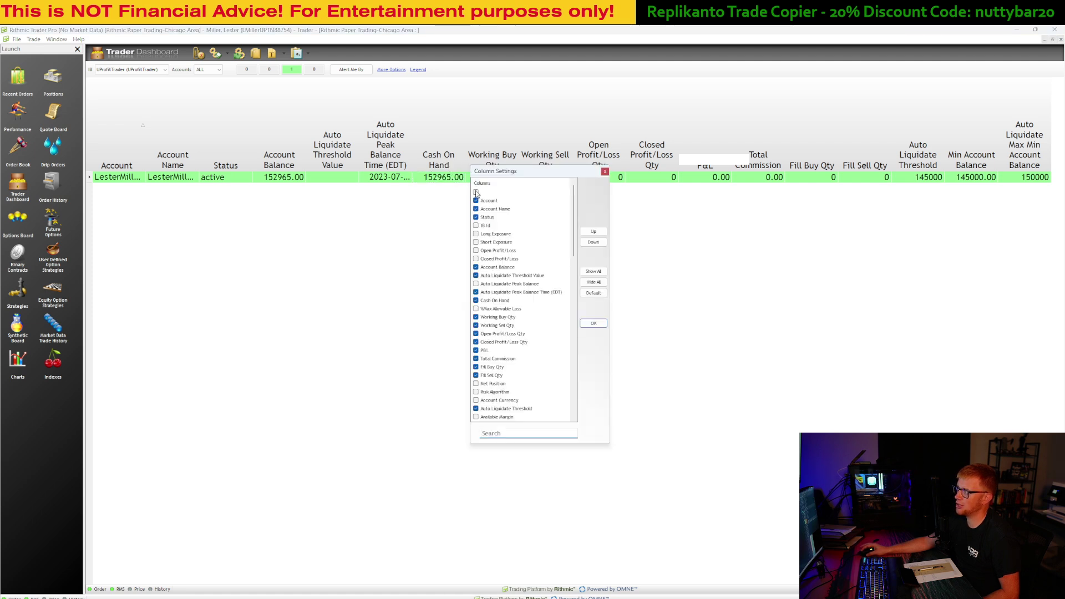
{"action": "scroll", "coordinate": [480, 242], "scroll_direction": "down", "scroll_amount": 2}
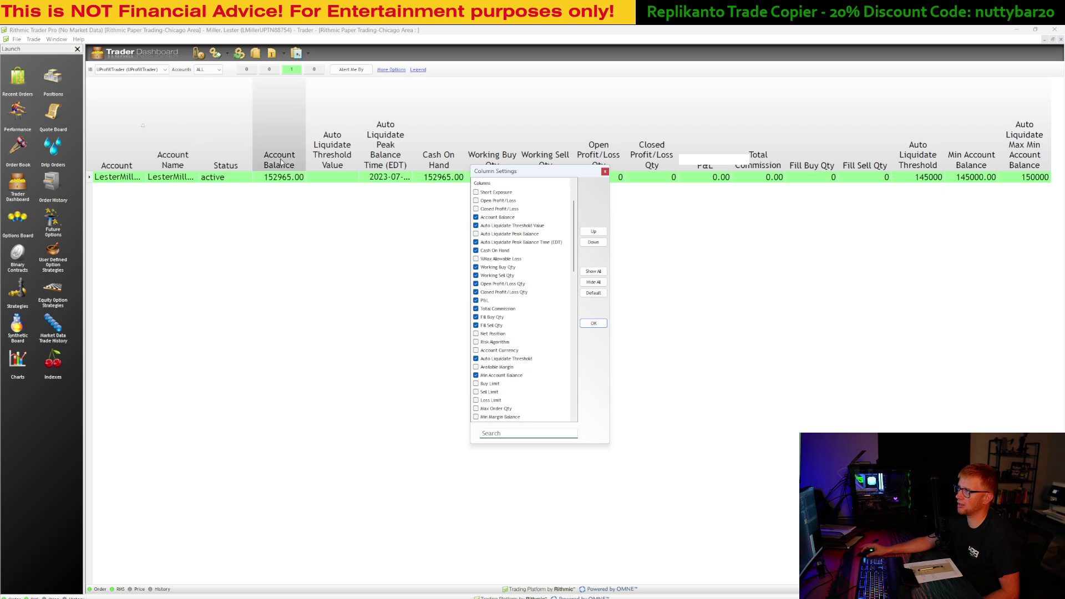
{"action": "scroll", "coordinate": [539, 315], "scroll_direction": "down", "scroll_amount": 5}
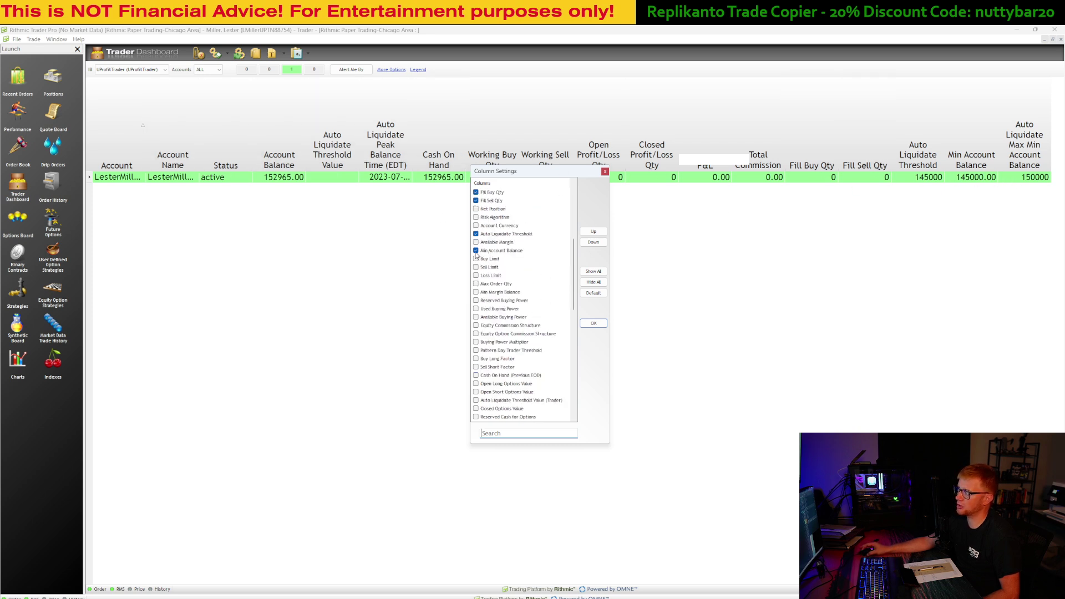
{"action": "left_click", "coordinate": [476, 251]}
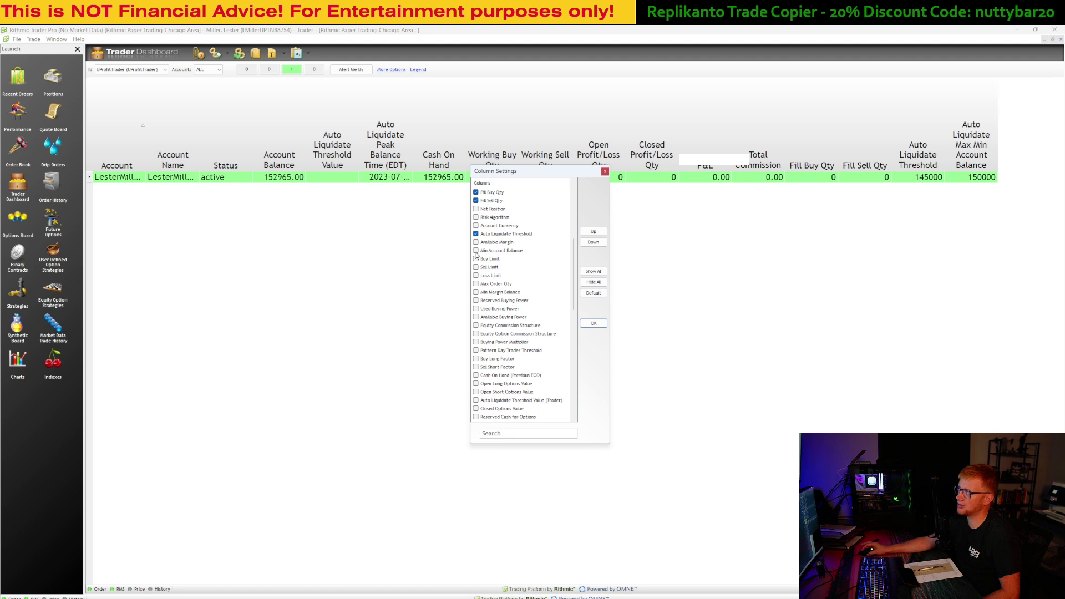
{"action": "left_click", "coordinate": [476, 252]}
{"action": "left_click", "coordinate": [476, 252]}
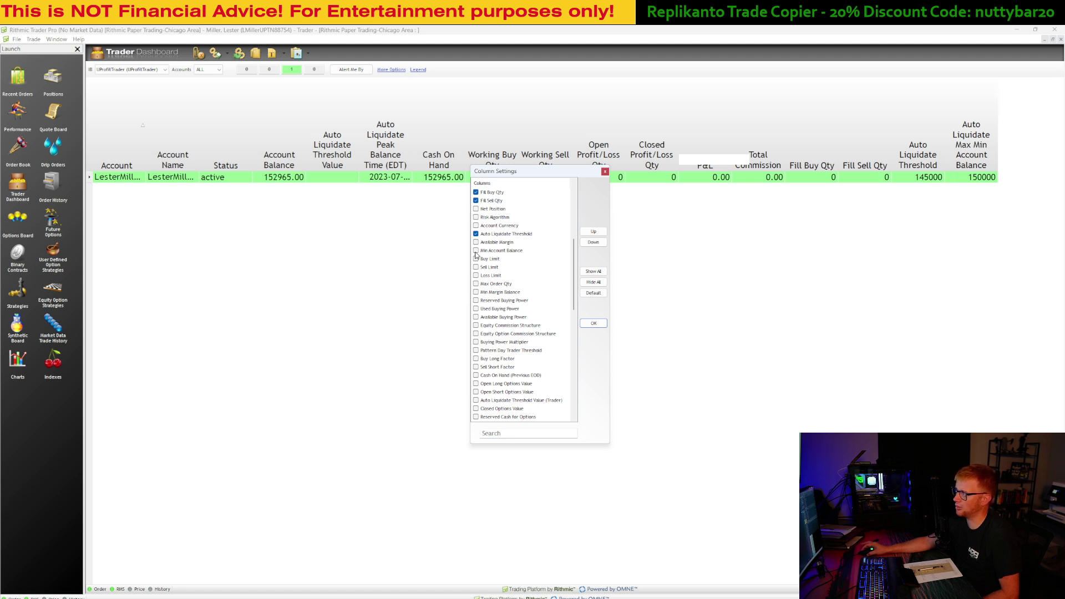
{"action": "left_click", "coordinate": [593, 323]}
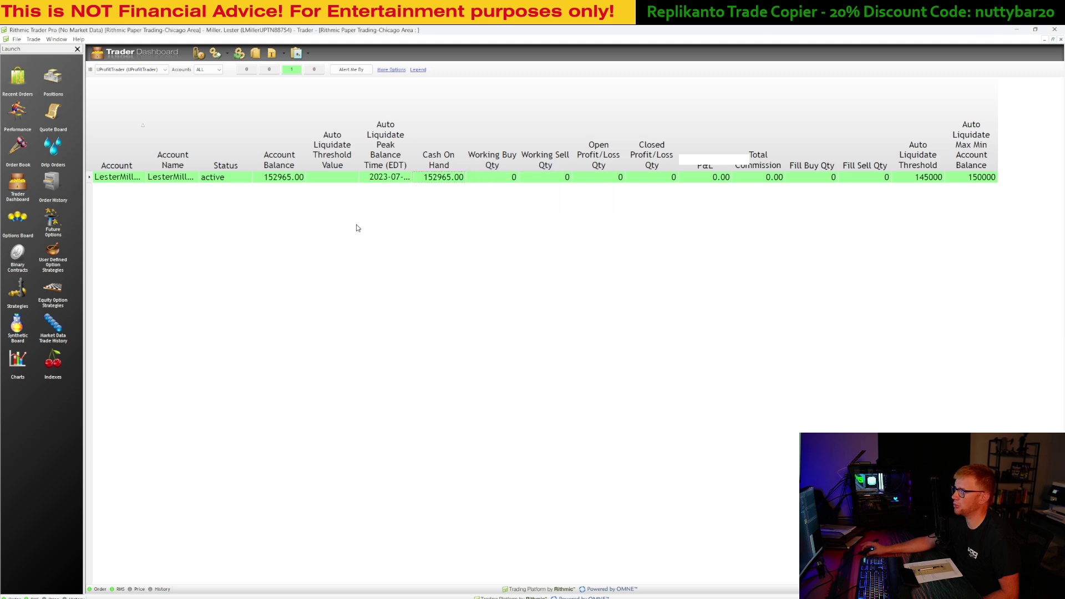
Step: Open the account's Risk Parameters window and set its font size to 16
{"action": "right_click", "coordinate": [218, 178]}
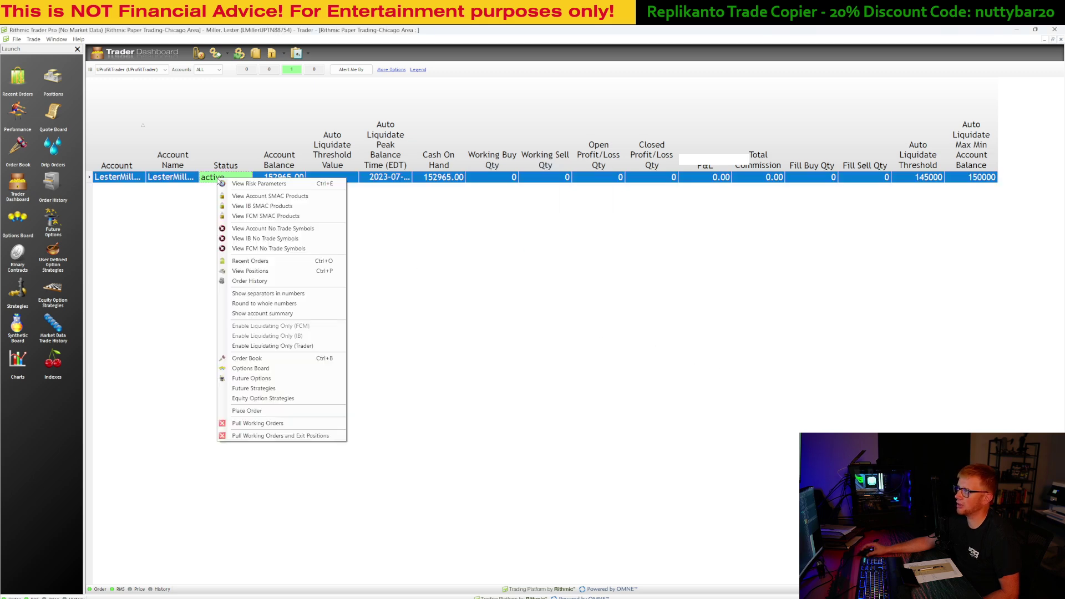
{"action": "left_click", "coordinate": [257, 183]}
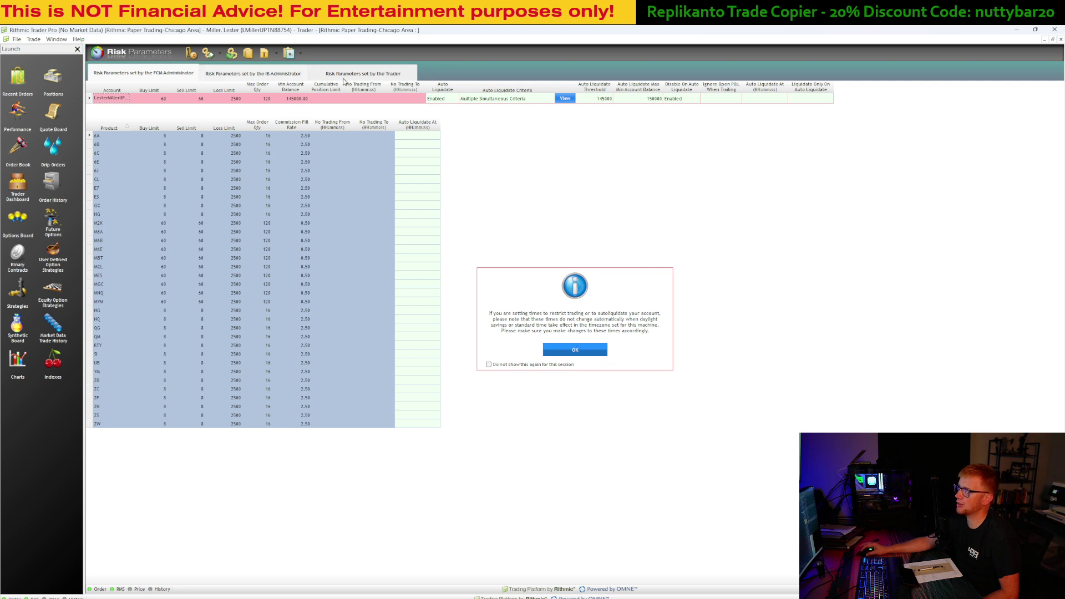
{"action": "left_click", "coordinate": [276, 54]}
{"action": "left_click", "coordinate": [279, 68]}
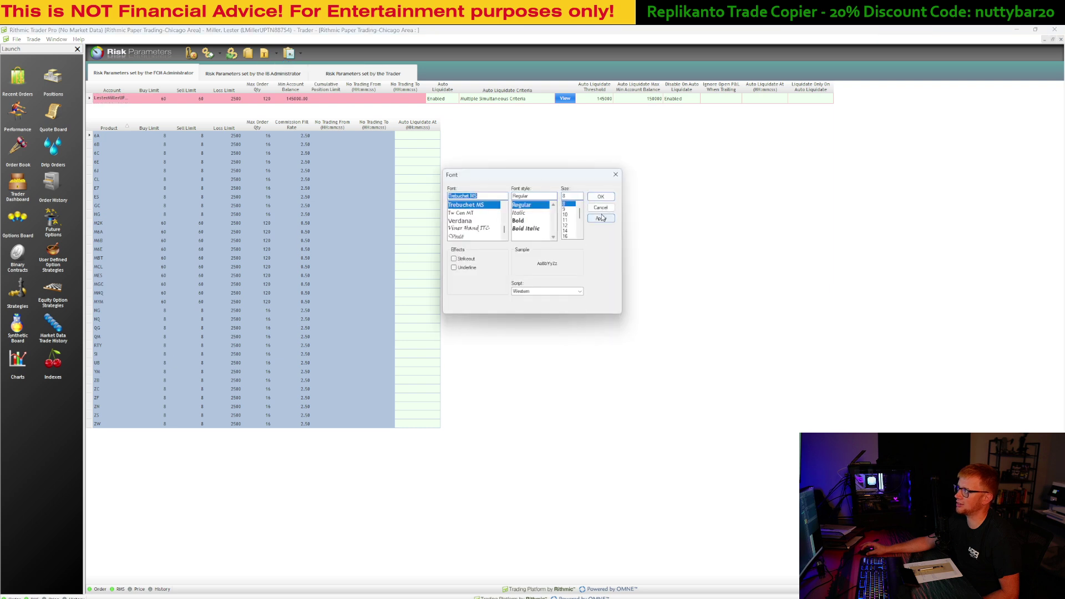
{"action": "left_click", "coordinate": [566, 236]}
{"action": "left_click", "coordinate": [601, 218]}
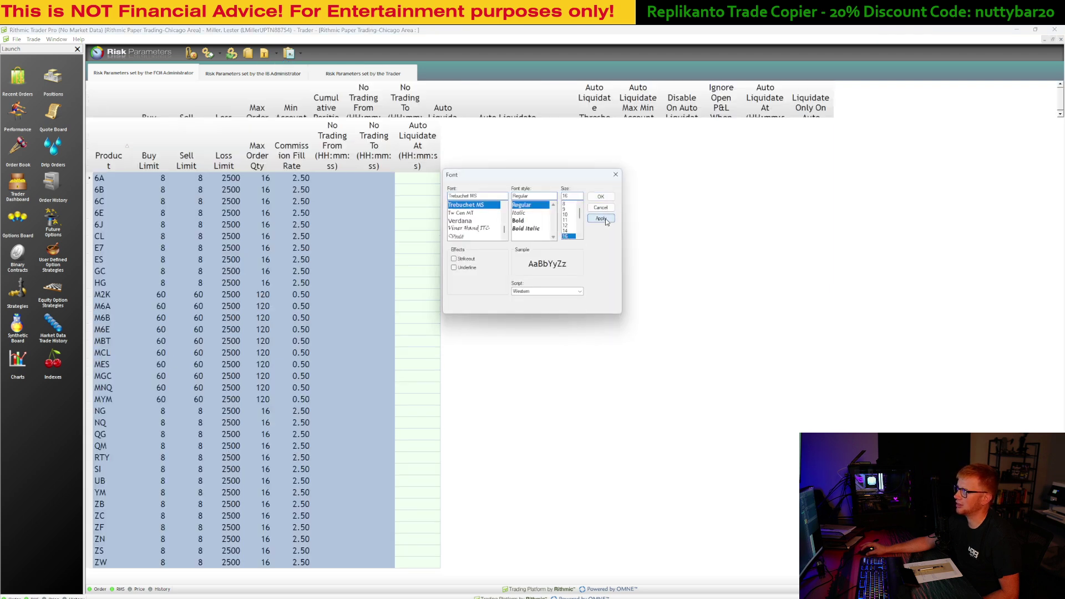
{"action": "left_click", "coordinate": [600, 197]}
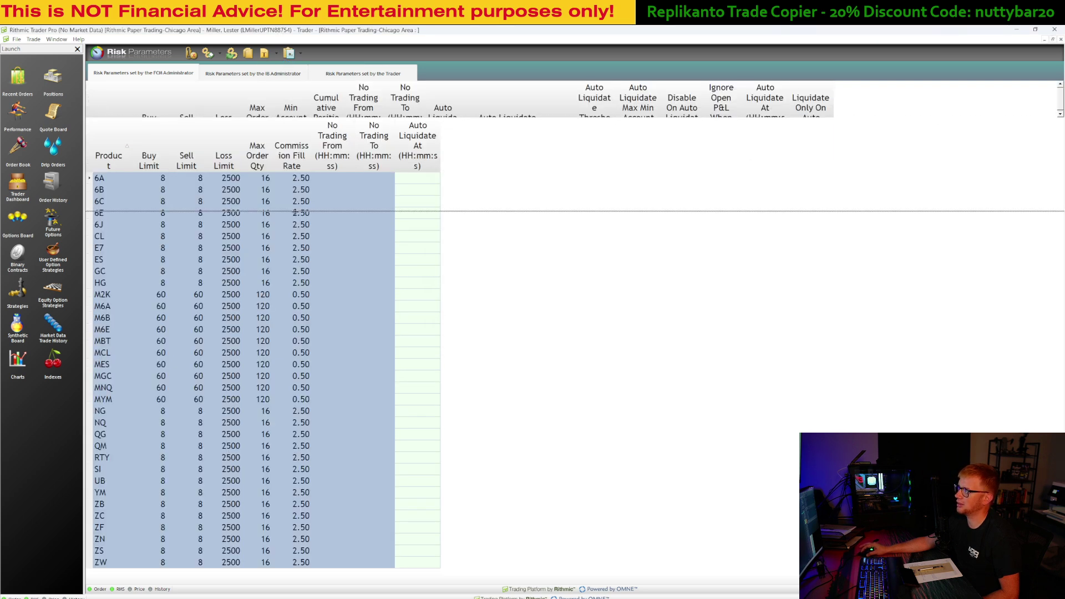
Step: Size the account table columns to fit the window
{"action": "right_click", "coordinate": [522, 124]}
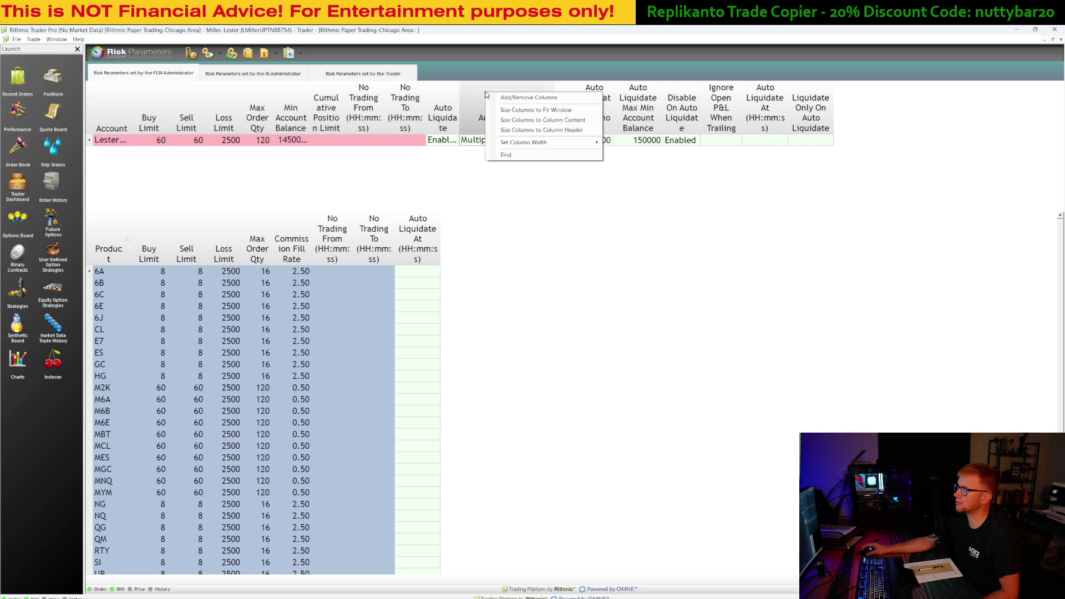
{"action": "left_click", "coordinate": [546, 109]}
{"action": "left_click", "coordinate": [601, 242]}
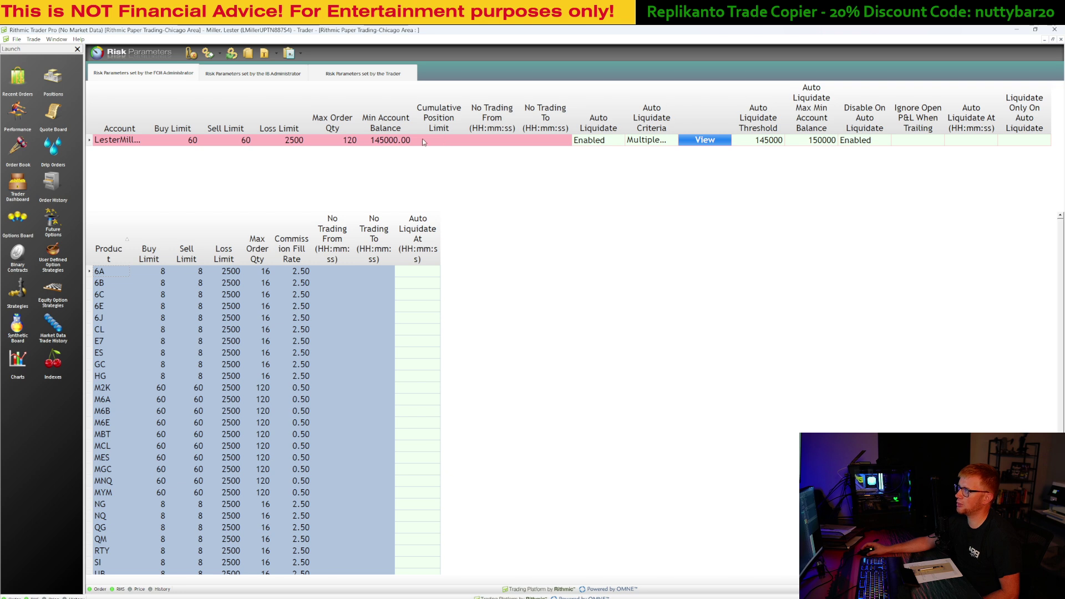
Step: On the trader-set tab, widen the Product column and clear the No Trading From and To times
{"action": "left_click", "coordinate": [314, 74]}
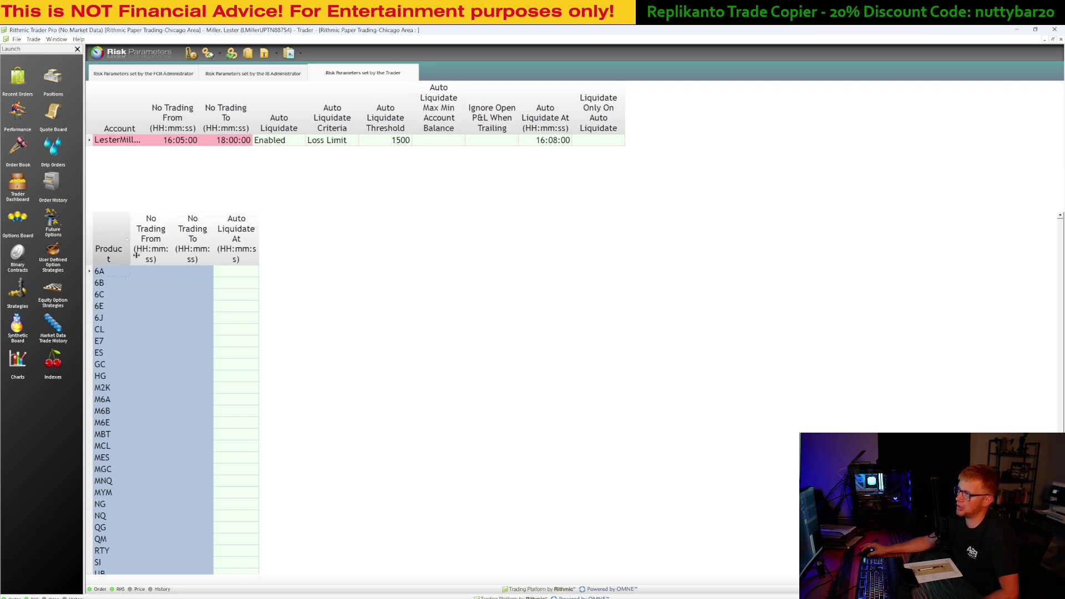
{"action": "left_click_drag", "start_coordinate": [130, 250], "coordinate": [375, 249]}
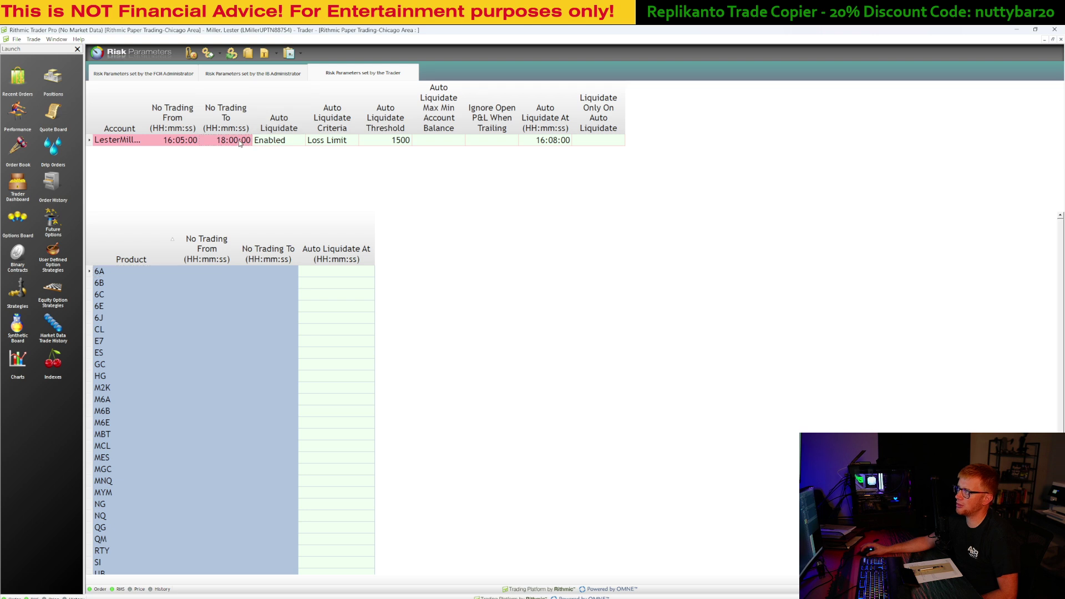
{"action": "left_click", "coordinate": [170, 142]}
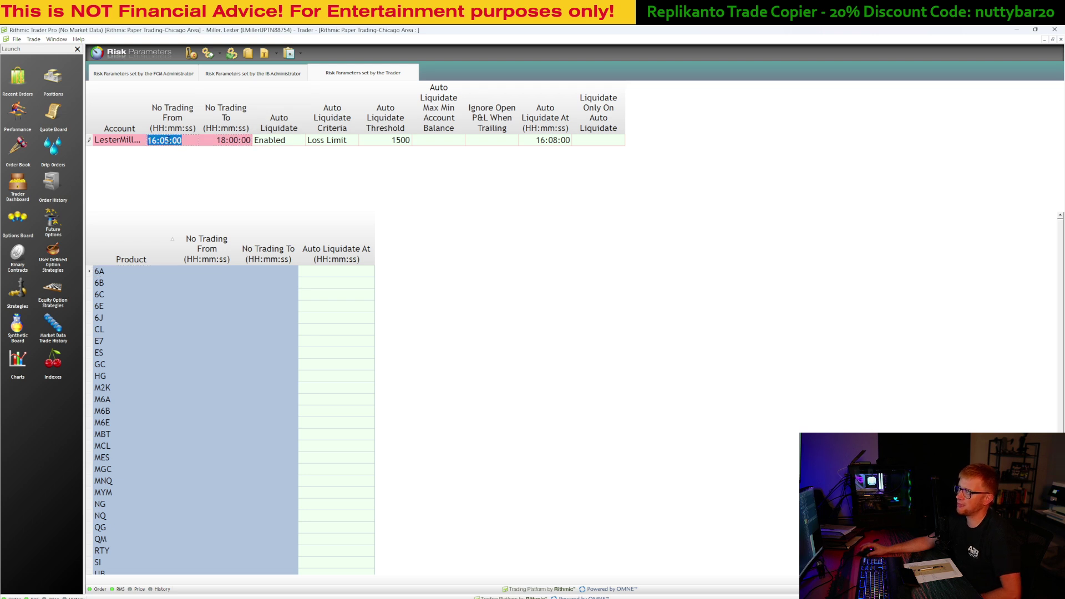
{"action": "key", "text": "BackSpace"}
{"action": "left_click", "coordinate": [217, 142]}
{"action": "key", "text": "BackSpace"}
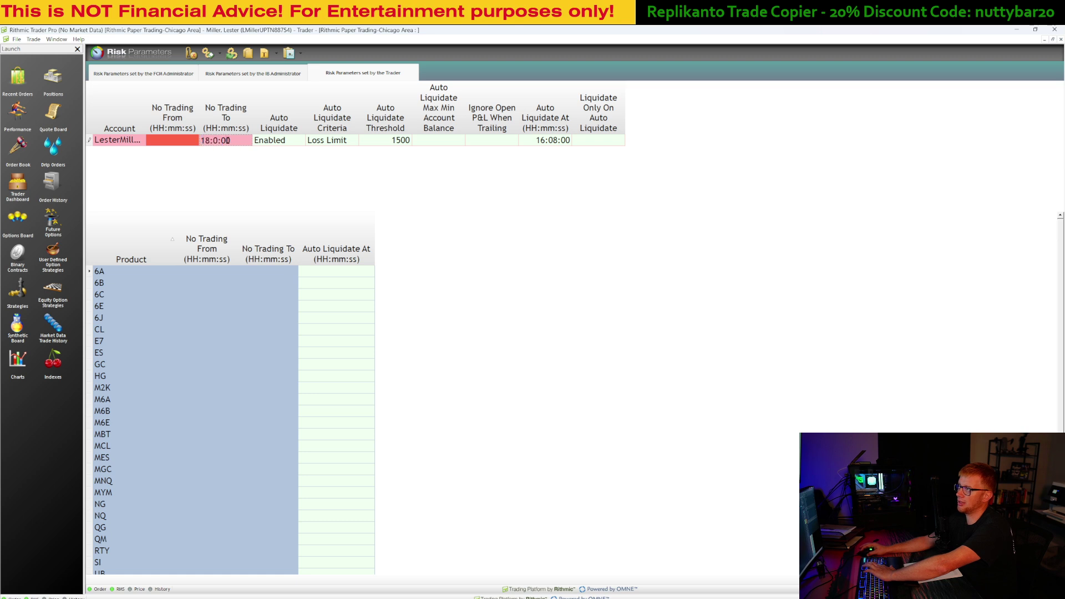
{"action": "key", "text": "ctrl+a"}
{"action": "key", "text": "BackSpace"}
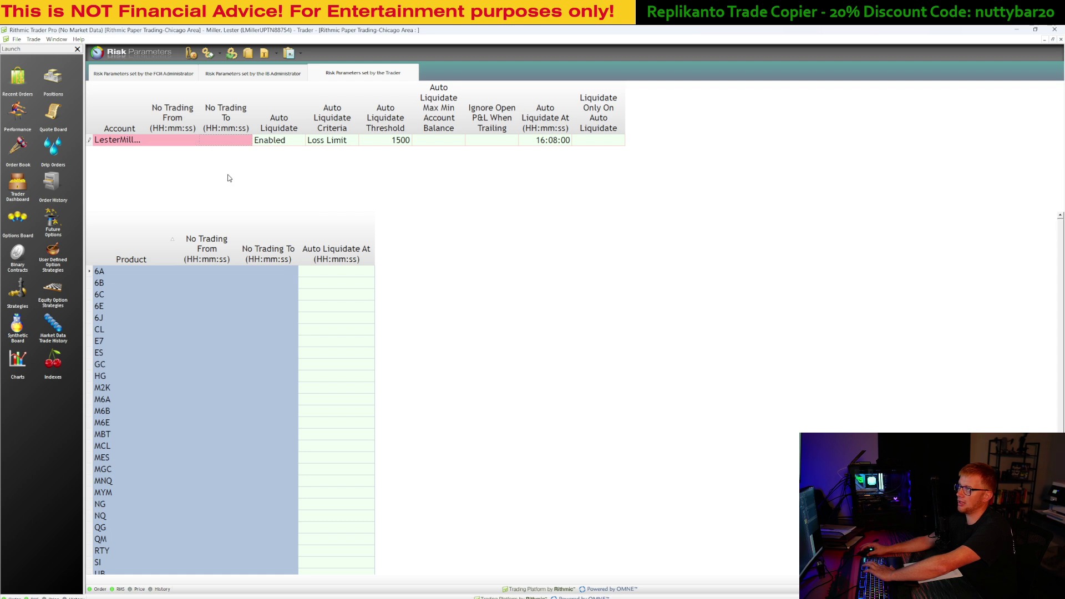
Step: Keep Auto Liquidate Enabled with Loss Limit as the criterion
{"action": "left_click", "coordinate": [165, 144]}
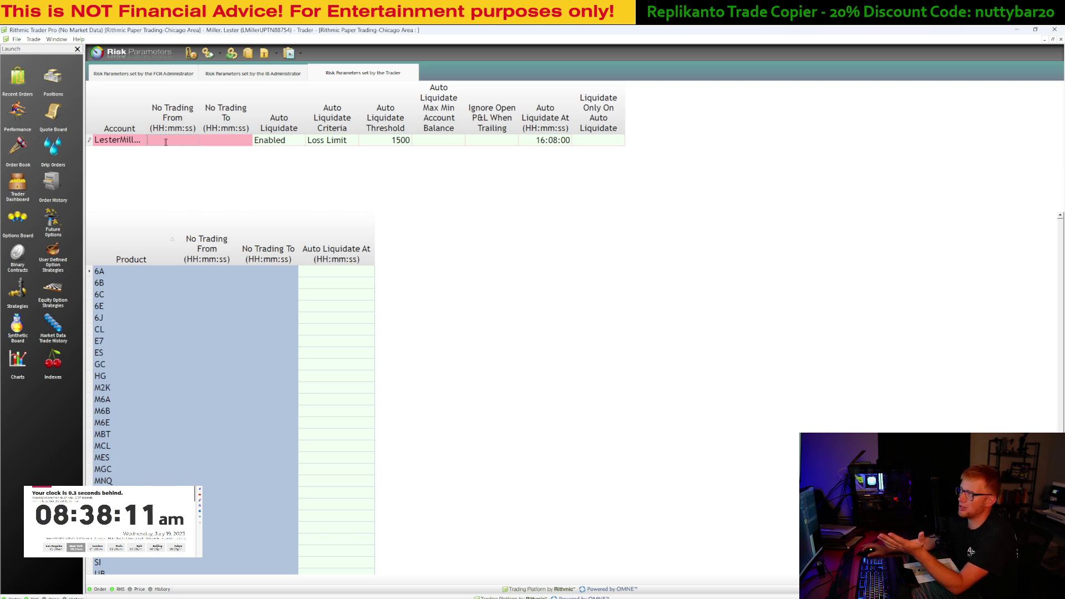
{"action": "left_click", "coordinate": [210, 143]}
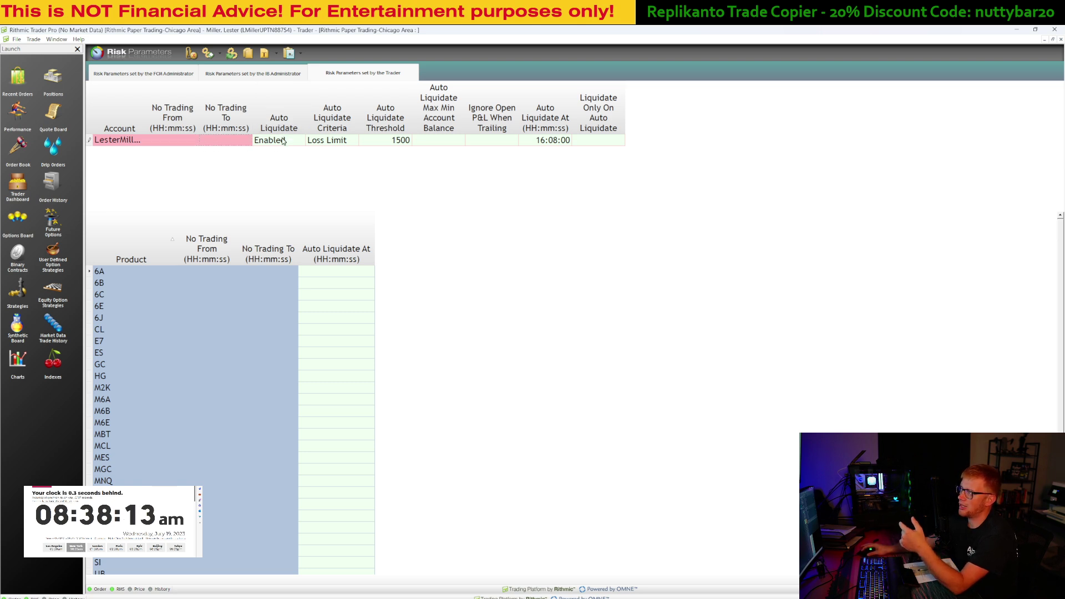
{"action": "left_click", "coordinate": [282, 145]}
{"action": "left_click", "coordinate": [282, 144]}
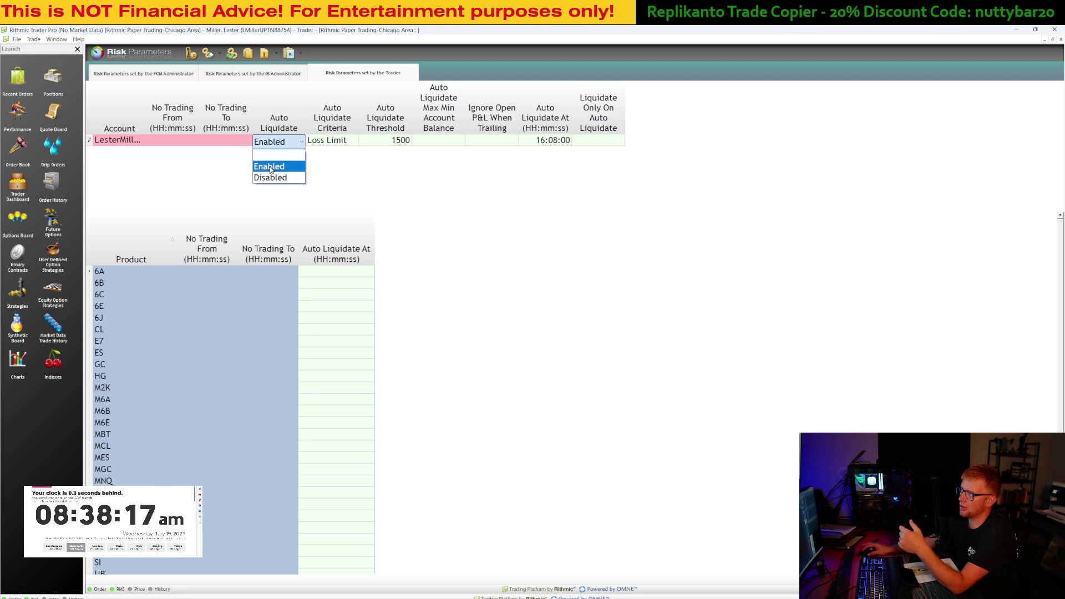
{"action": "left_click", "coordinate": [271, 169]}
{"action": "left_click", "coordinate": [325, 142]}
{"action": "left_click", "coordinate": [325, 142]}
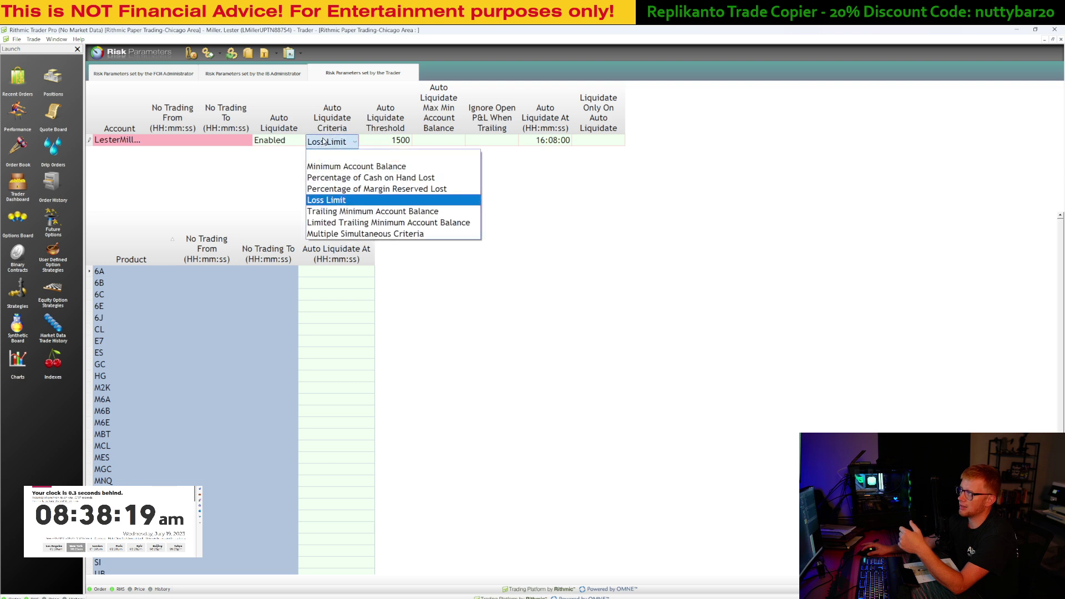
{"action": "left_click", "coordinate": [341, 201]}
Step: Enter 1500 as the Auto Liquidate Threshold and commit it
{"action": "left_click", "coordinate": [386, 143]}
{"action": "double_click", "coordinate": [386, 143]}
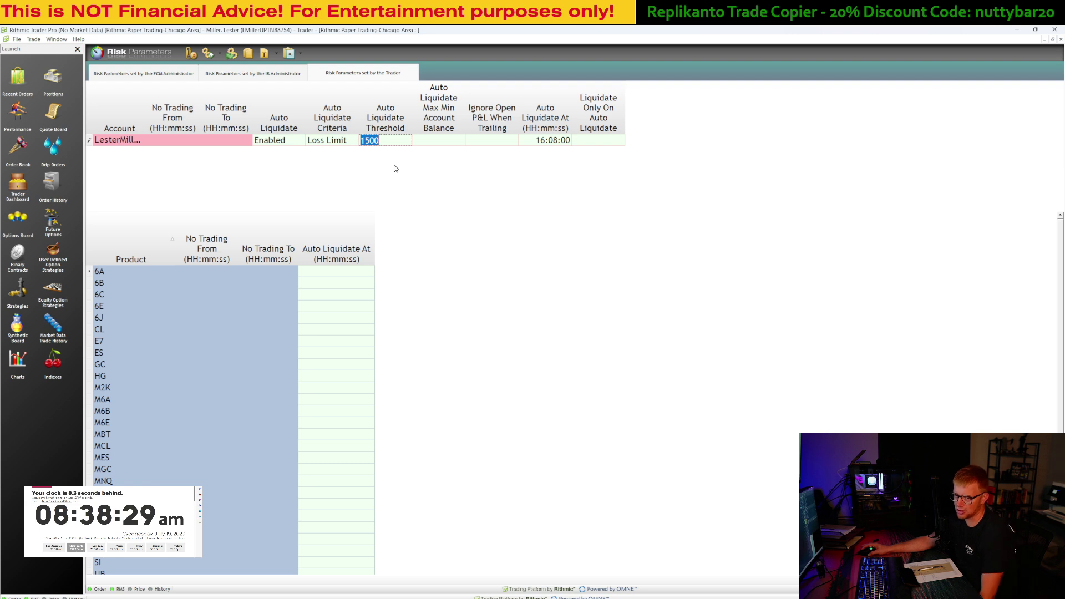
{"action": "key", "text": "Return"}
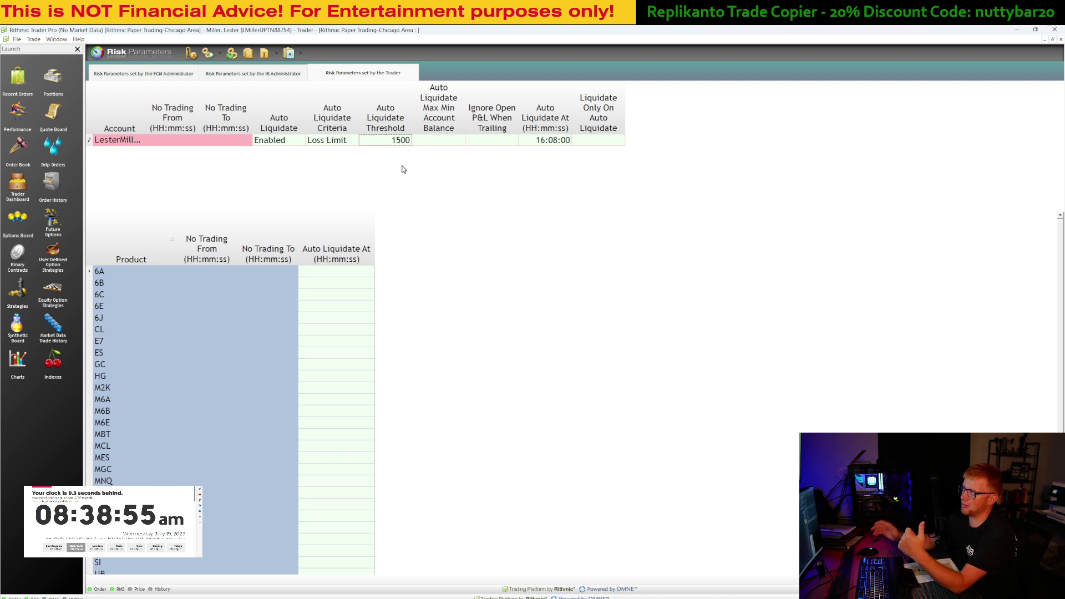
{"action": "left_click", "coordinate": [399, 142]}
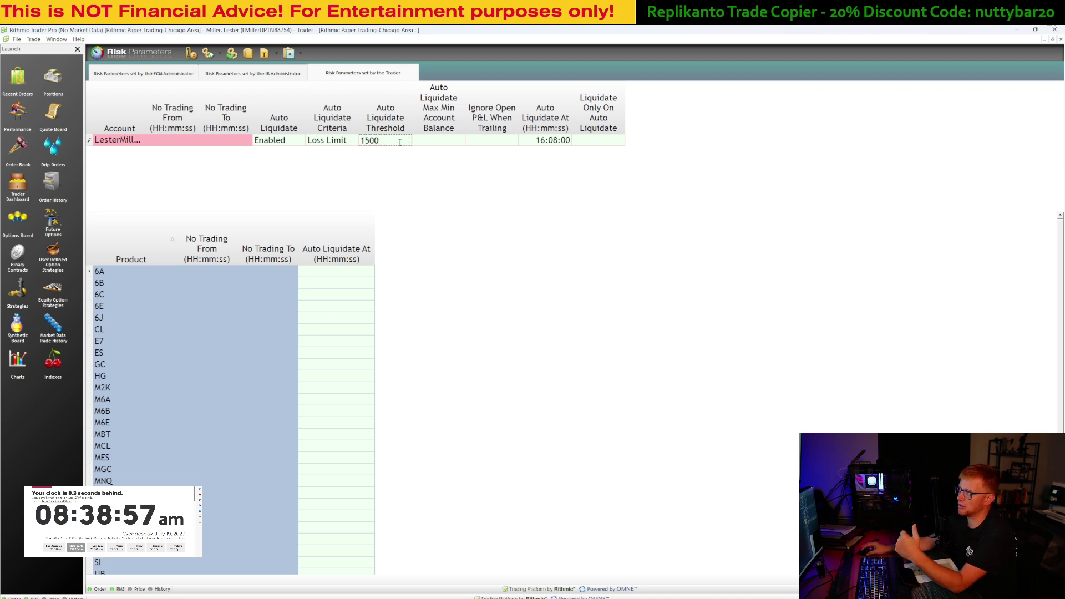
{"action": "double_click", "coordinate": [400, 141]}
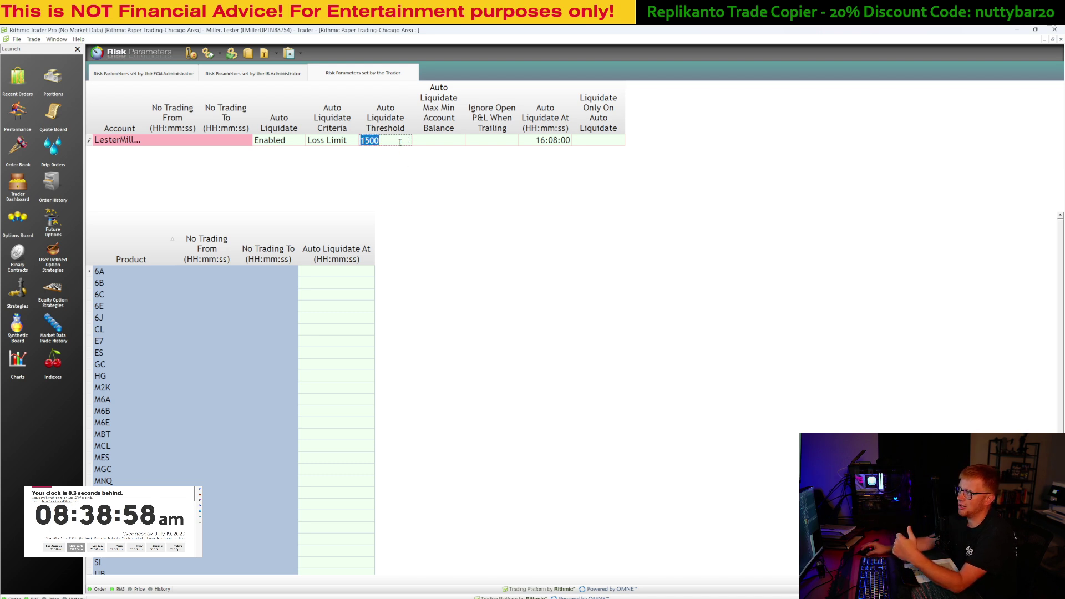
{"action": "left_click", "coordinate": [416, 192]}
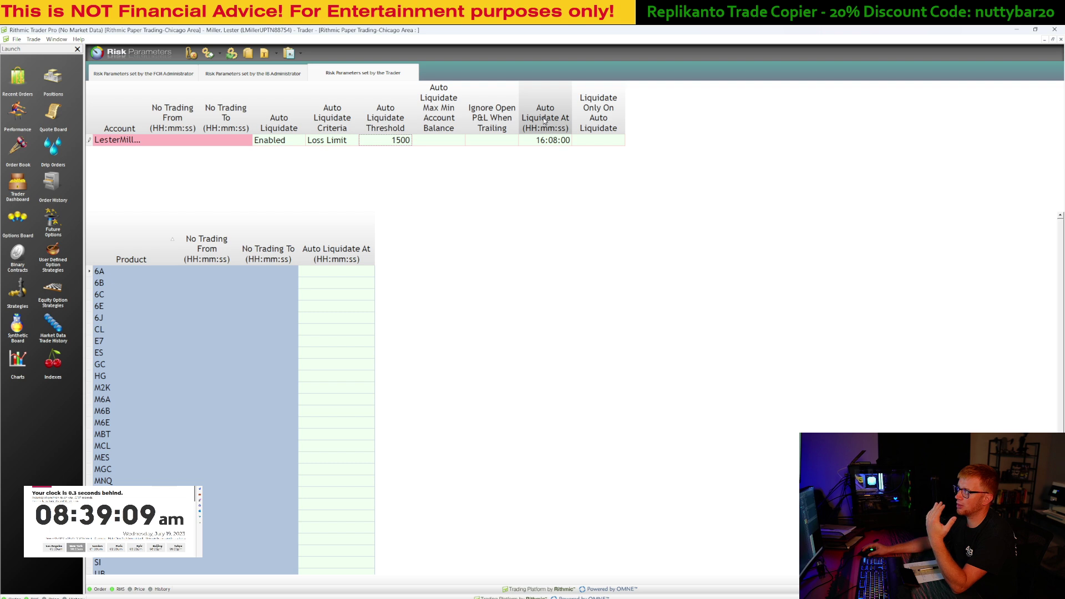
Step: Set the Auto Liquidate At time to 16:08:00 and commit it
{"action": "left_click", "coordinate": [544, 141]}
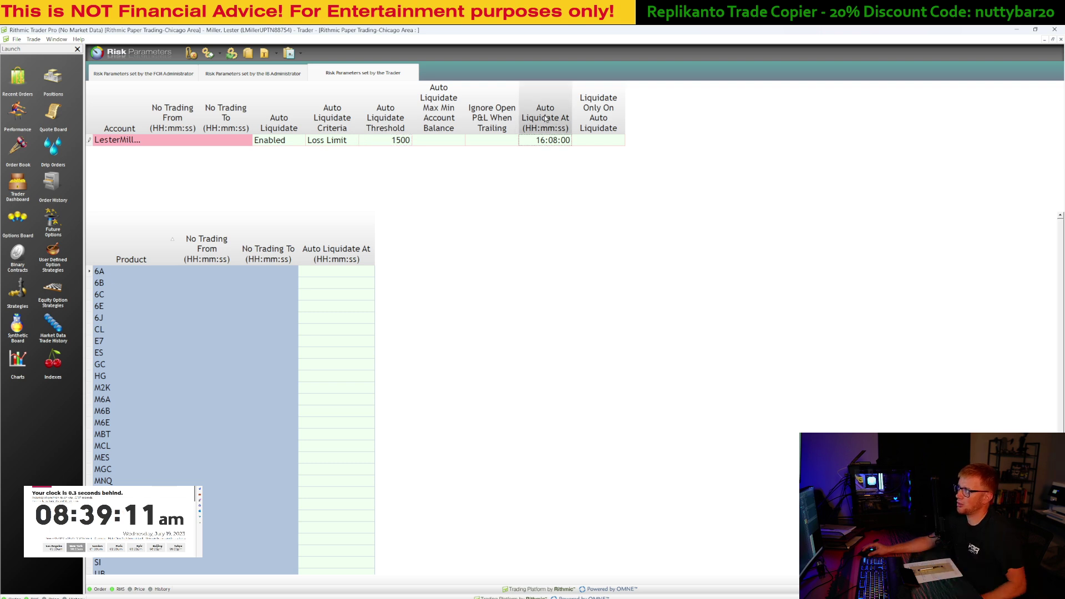
{"action": "left_click", "coordinate": [547, 141]}
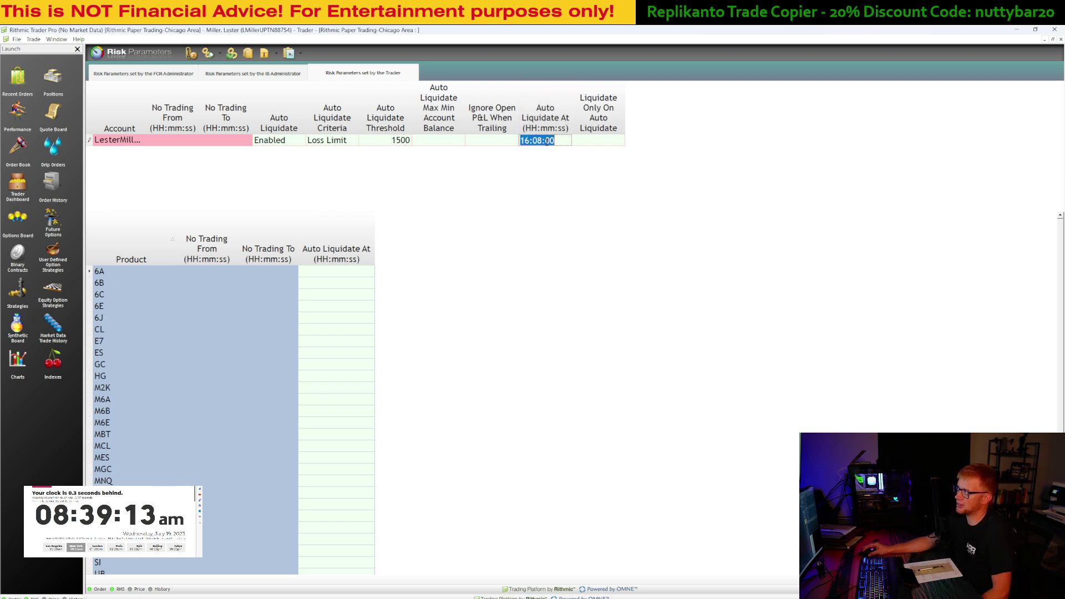
{"action": "left_click", "coordinate": [552, 208]}
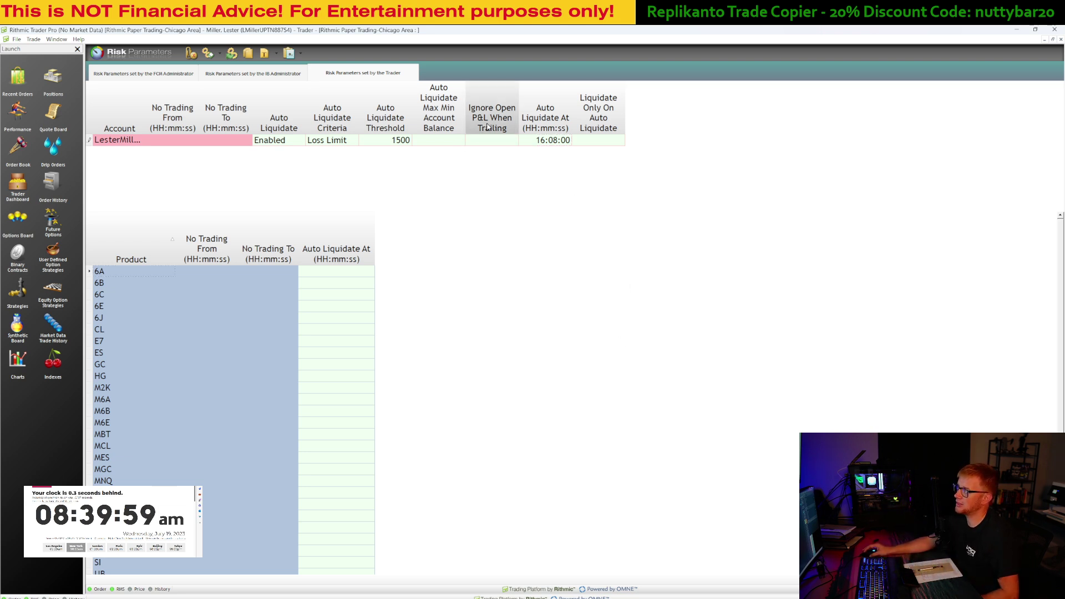
Step: Tick Max Order Qty in the account table's column chooser, showing its value of 120
{"action": "right_click", "coordinate": [459, 122]}
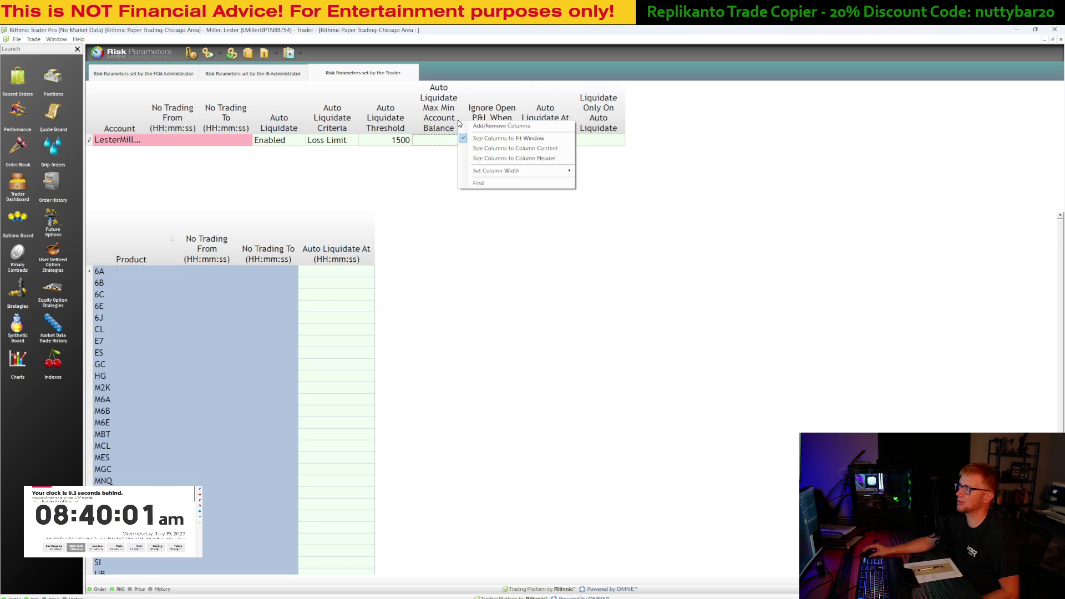
{"action": "left_click", "coordinate": [487, 126]}
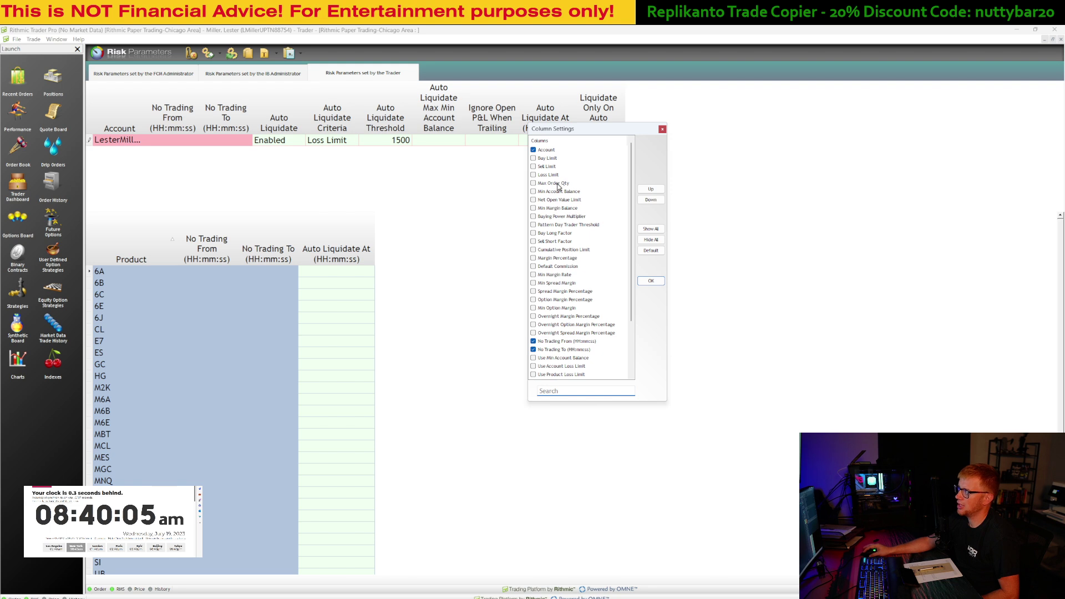
{"action": "left_click", "coordinate": [534, 184]}
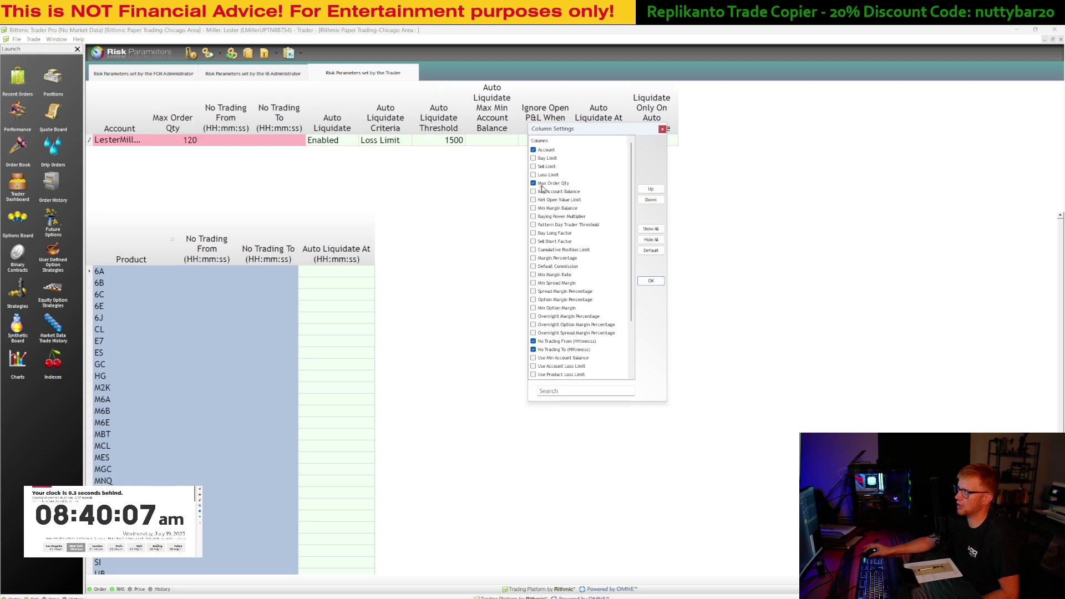
{"action": "left_click", "coordinate": [647, 281]}
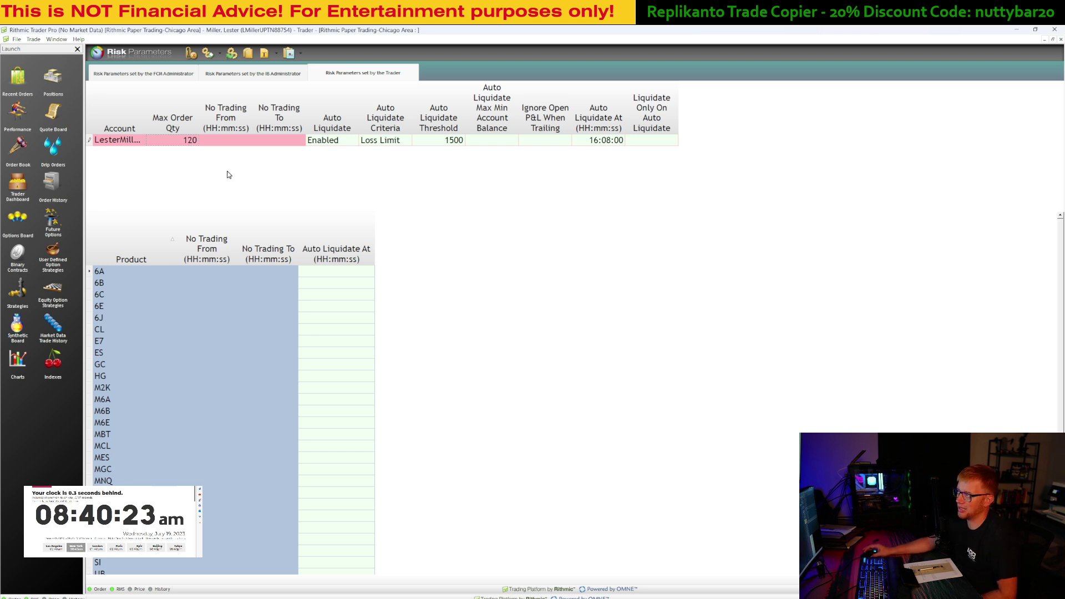
Step: Add the Max Order Qty column to the product table
{"action": "right_click", "coordinate": [247, 230]}
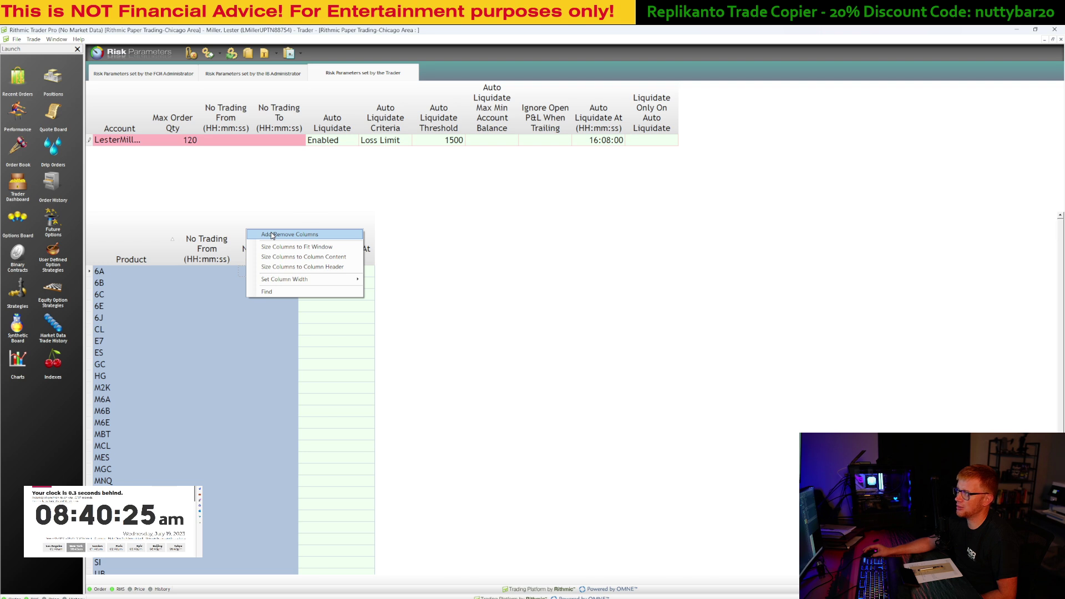
{"action": "left_click", "coordinate": [273, 235]}
{"action": "left_click", "coordinate": [292, 292]}
{"action": "left_click", "coordinate": [275, 290]}
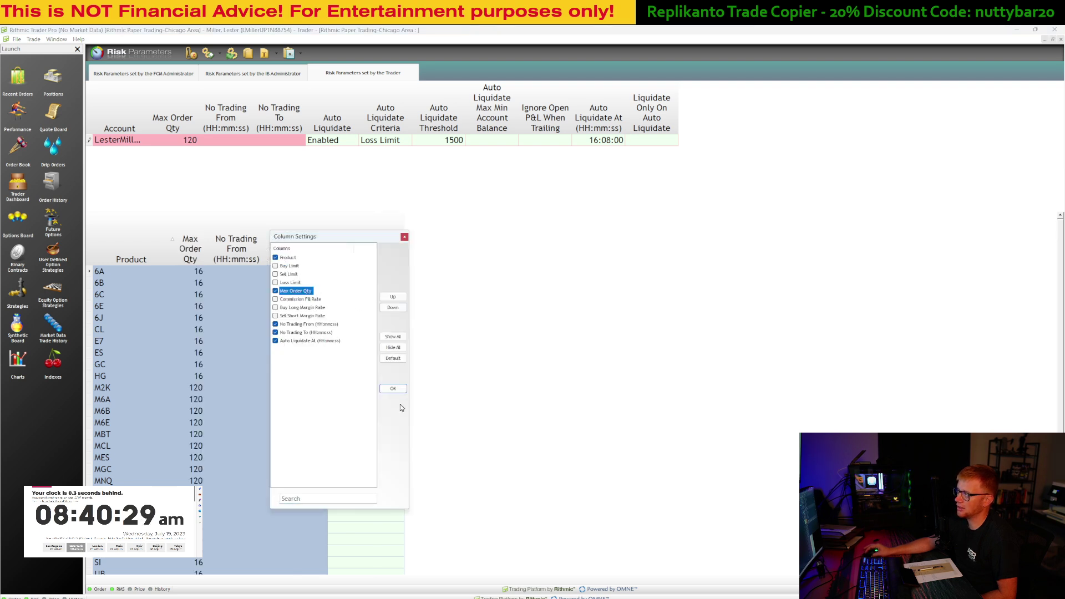
{"action": "left_click", "coordinate": [394, 389]}
Step: Review the product rows, checking NQ's Max Order Qty of 16 and its auto-liquidate time
{"action": "scroll", "coordinate": [363, 331], "scroll_direction": "down", "scroll_amount": 3}
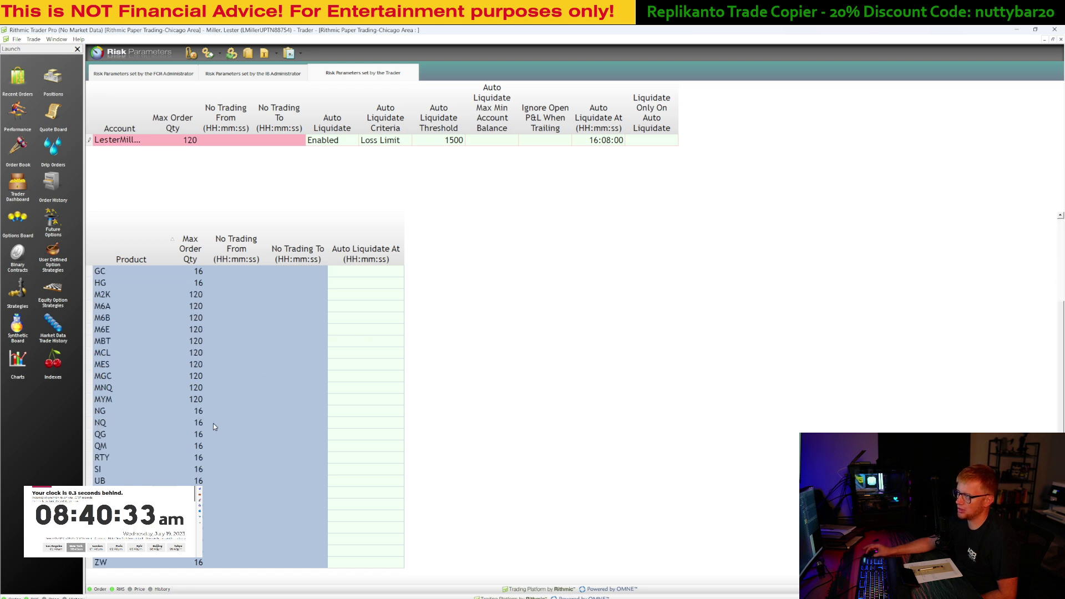
{"action": "left_click", "coordinate": [198, 425]}
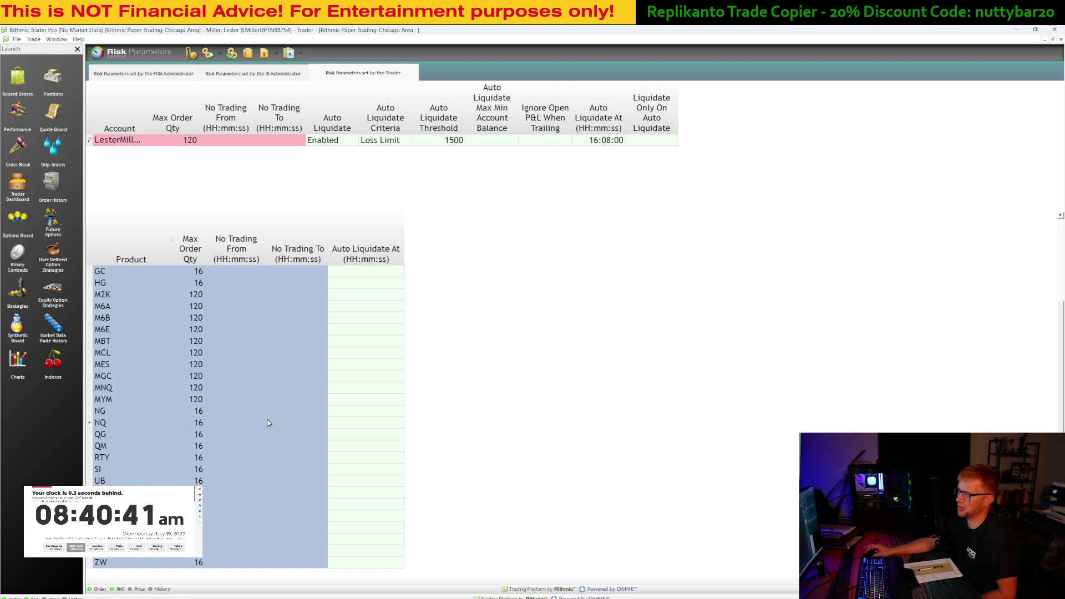
{"action": "left_click", "coordinate": [355, 428]}
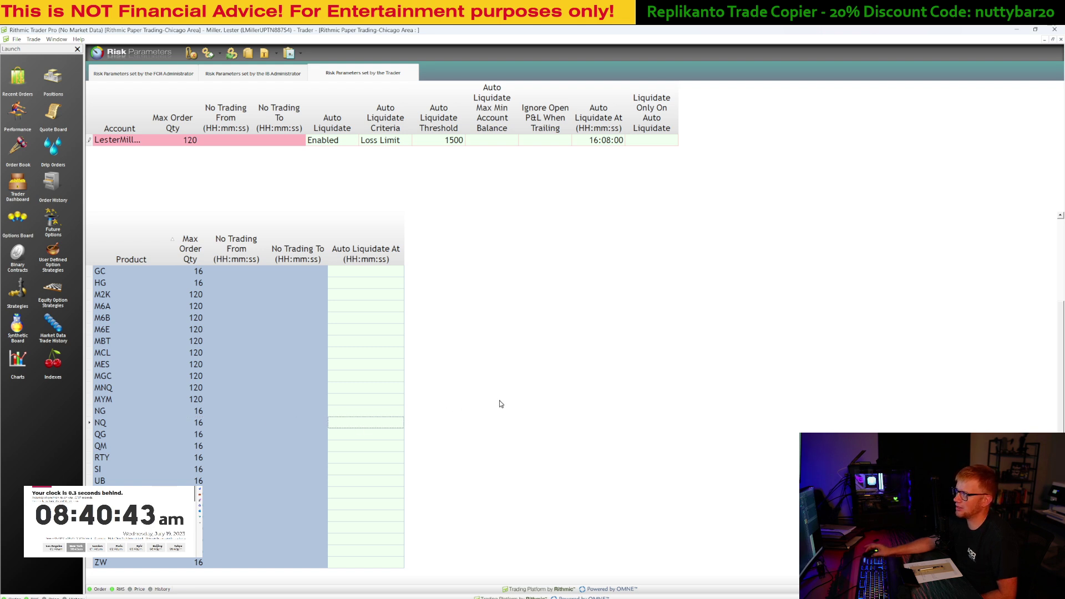
{"action": "scroll", "coordinate": [510, 367], "scroll_direction": "up", "scroll_amount": 3}
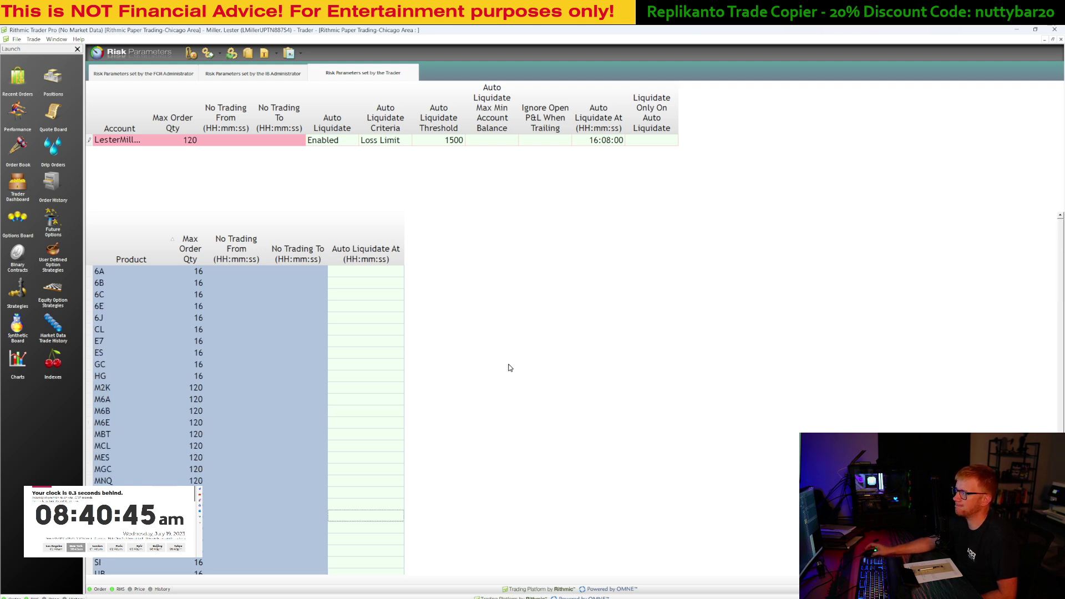
{"action": "scroll", "coordinate": [510, 368], "scroll_direction": "down", "scroll_amount": 3}
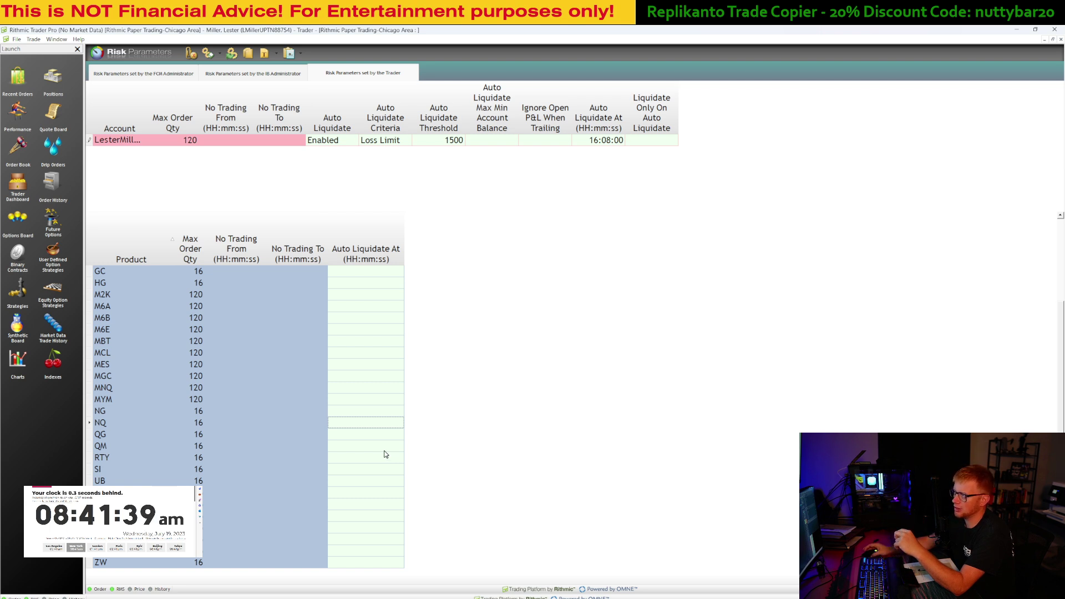
Step: Restore the Rithmic window, inspect NinjaTrader's Apex Connection settings, then cancel unchanged
{"action": "left_click_drag", "start_coordinate": [554, 37], "coordinate": [363, 155]}
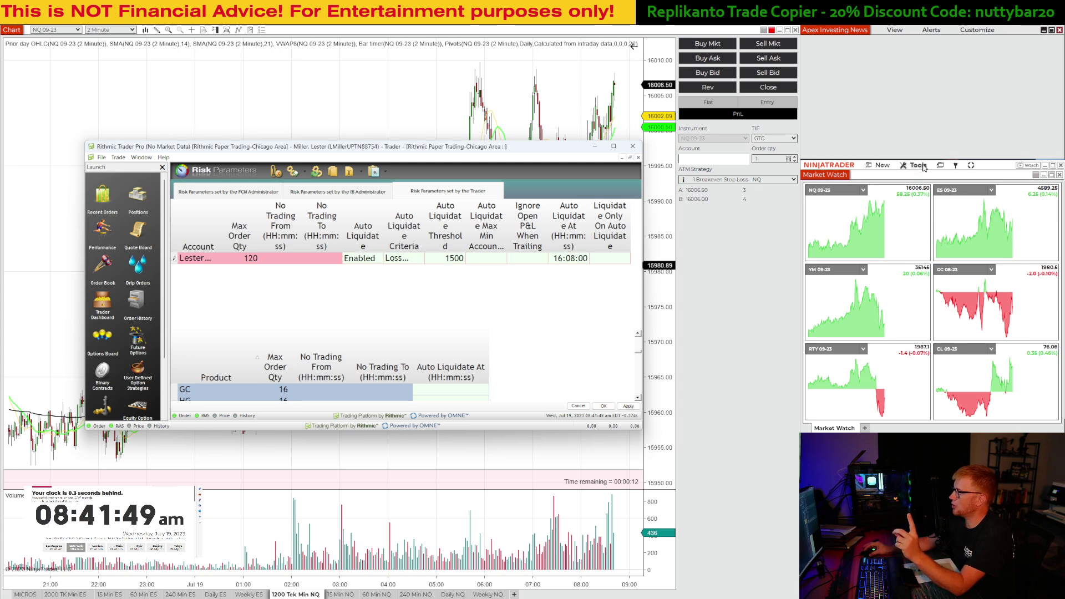
{"action": "left_click", "coordinate": [959, 170]}
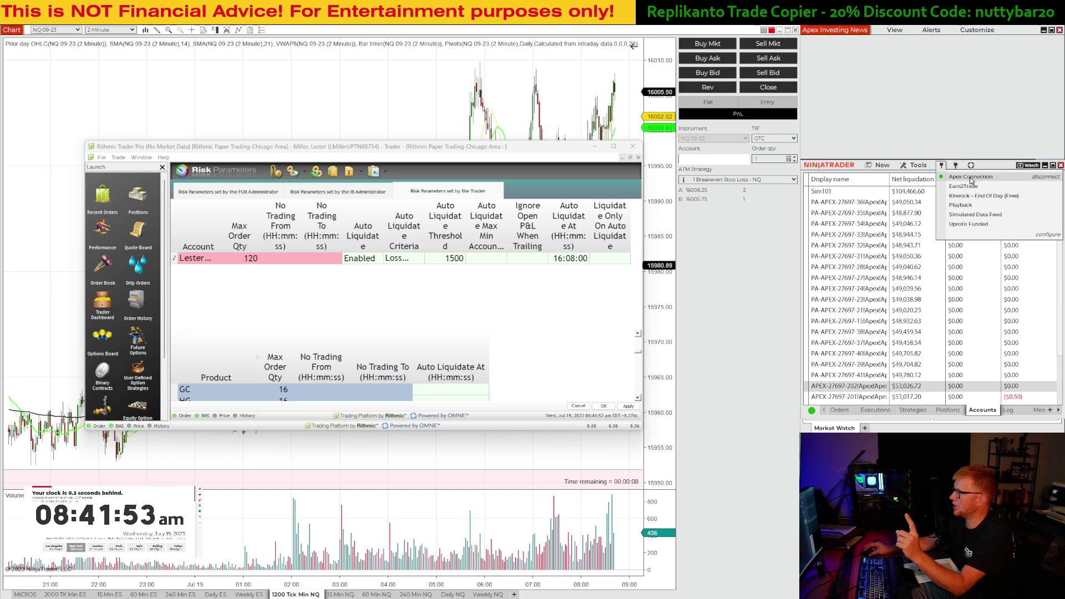
{"action": "left_click", "coordinate": [1044, 237]}
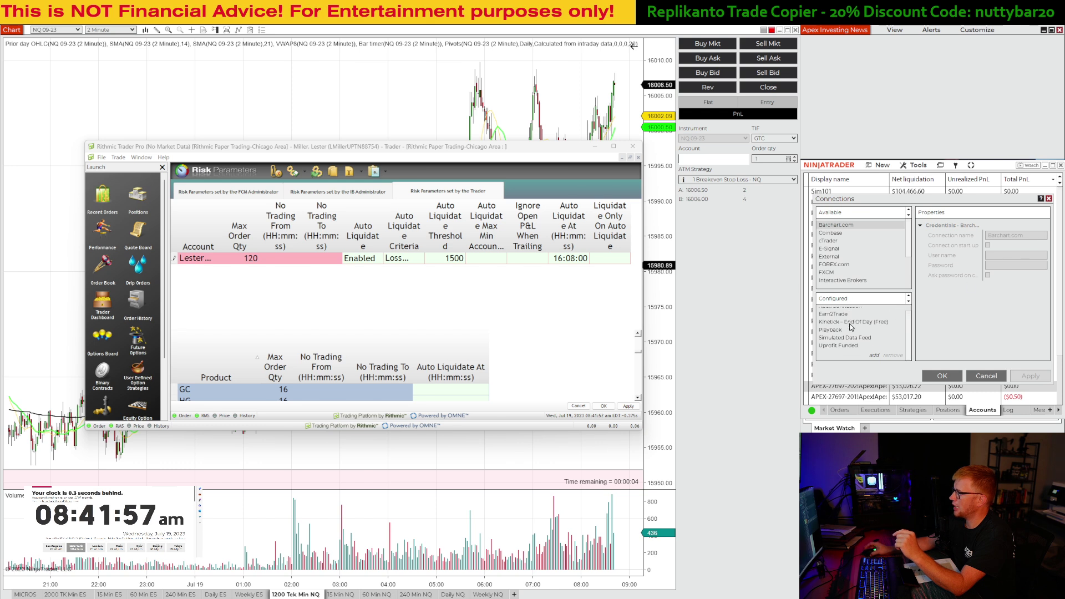
{"action": "scroll", "coordinate": [852, 327], "scroll_direction": "up", "scroll_amount": 1}
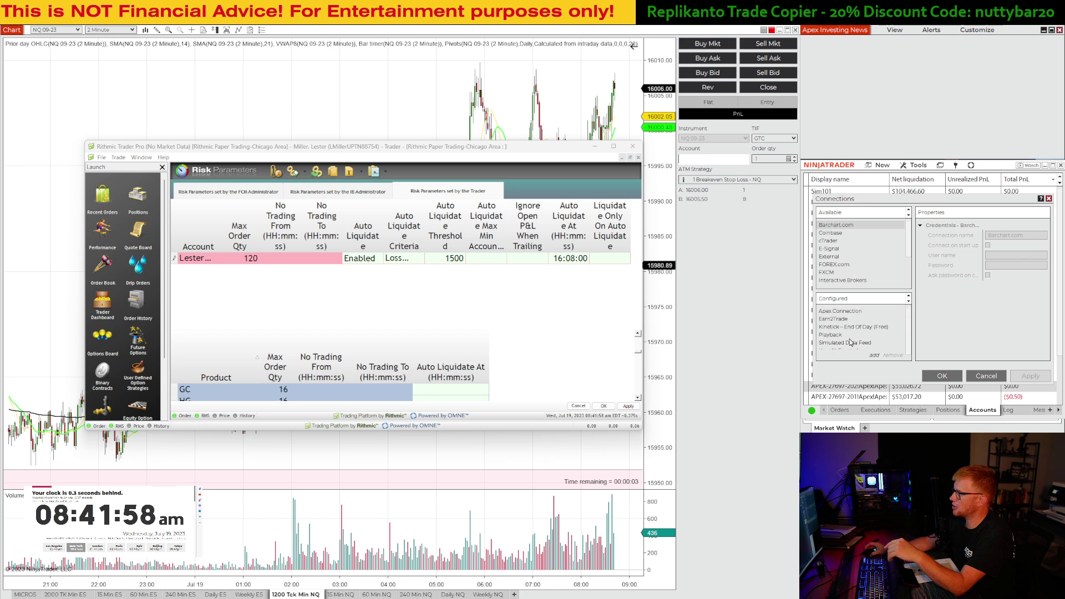
{"action": "left_click", "coordinate": [835, 314]}
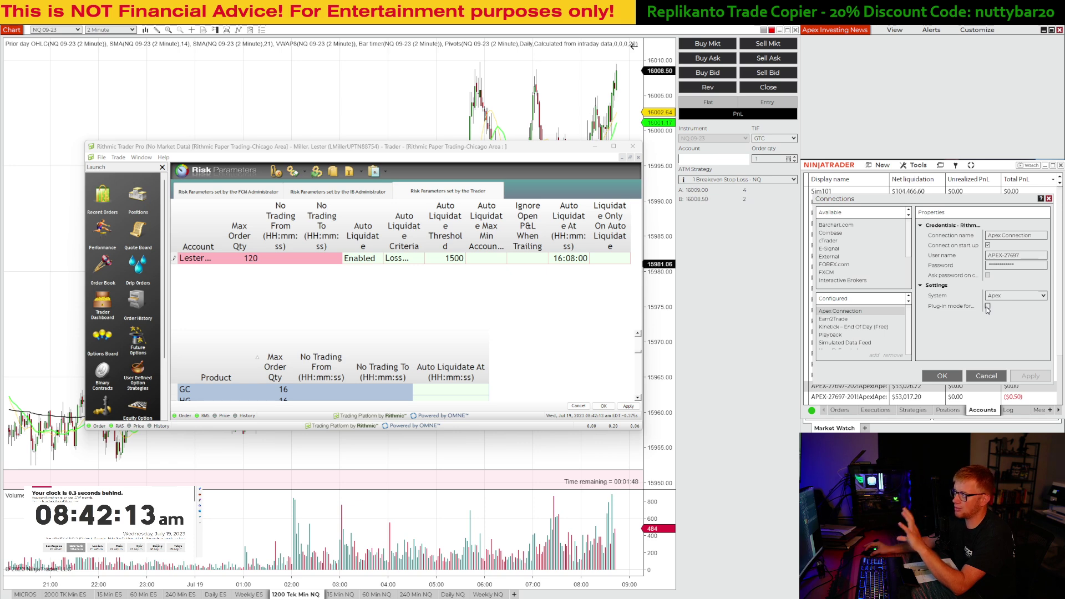
{"action": "left_click", "coordinate": [983, 376]}
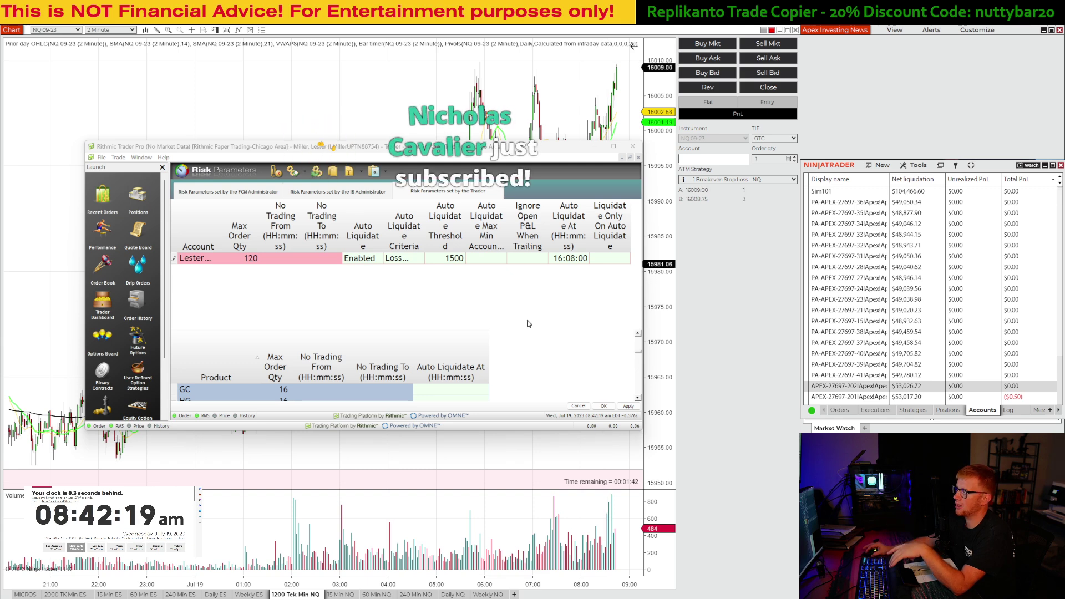
Step: Bring the Rithmic Risk Parameters window back full-screen over NinjaTrader with Win+Up
{"action": "key", "text": "super+Up"}
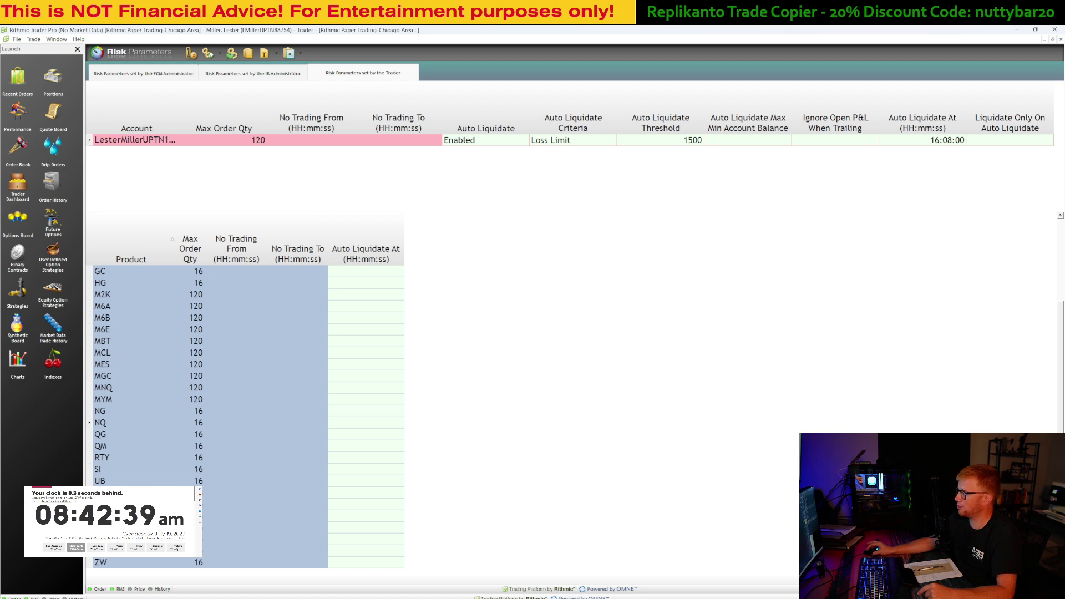
Step: Return to the Trader Dashboard to view the account's 152965.00 balance and 145000 auto-liquidate threshold
{"action": "left_click", "coordinate": [18, 185]}
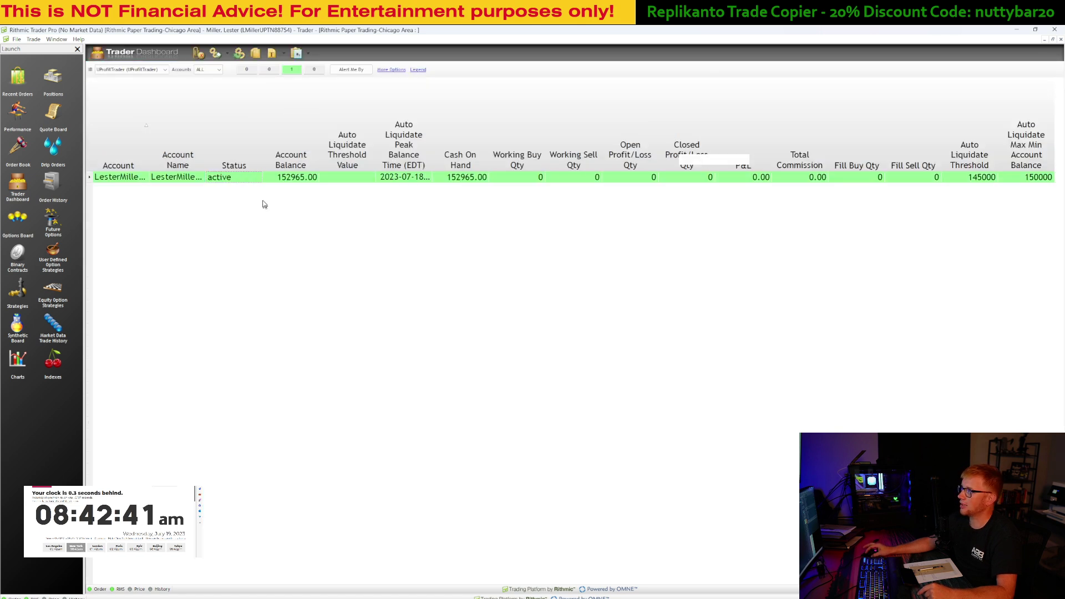